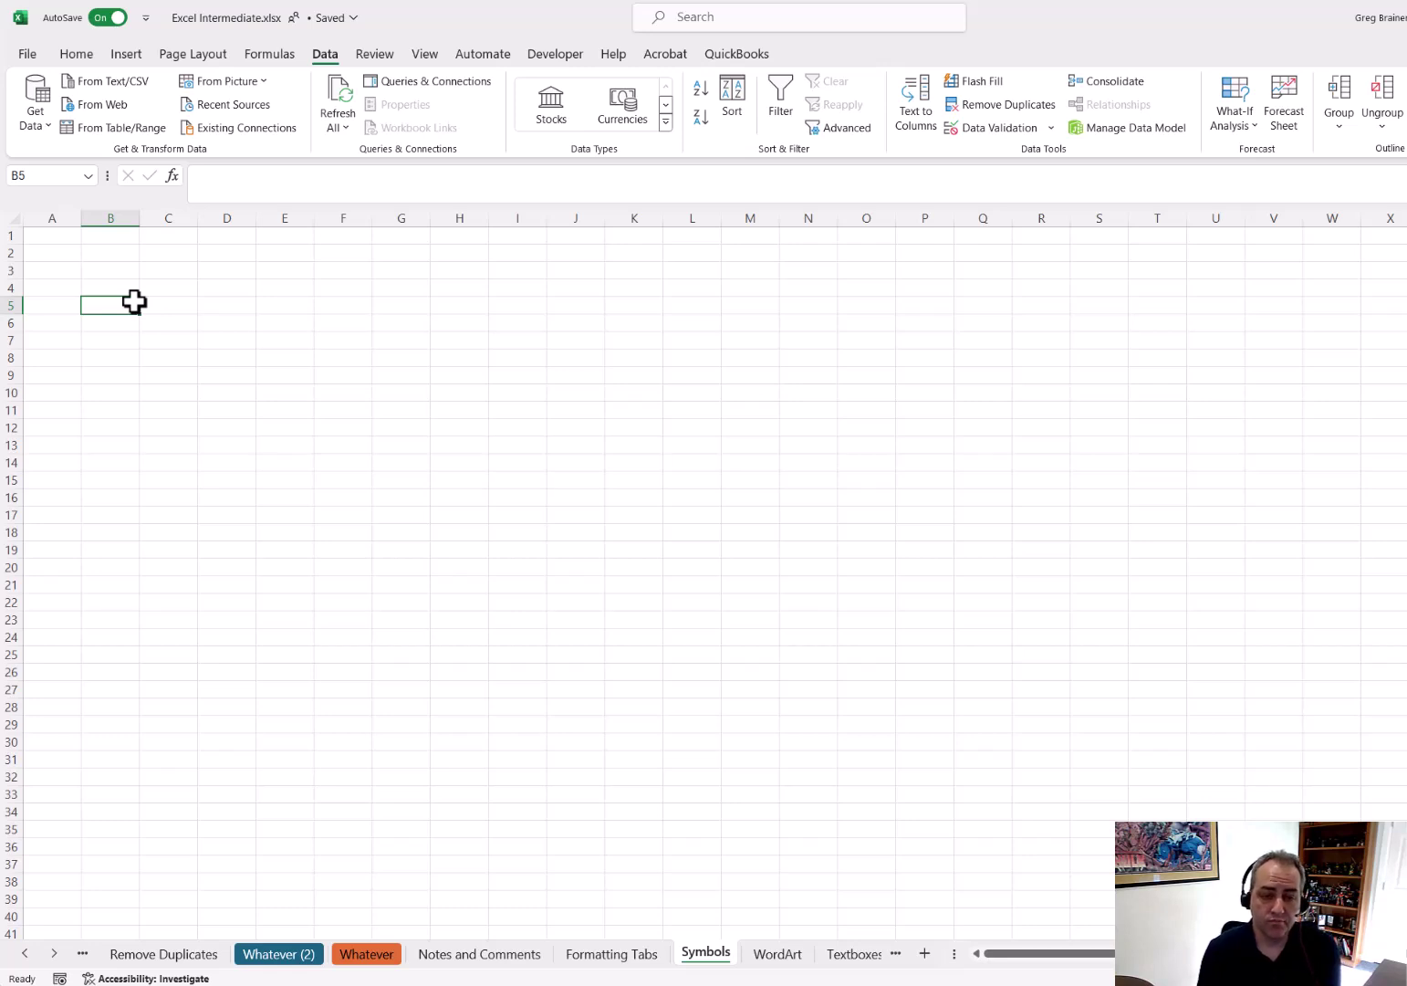
# Show the Insert ribbon commands above the empty Symbols sheet
pyautogui.click(126, 54)
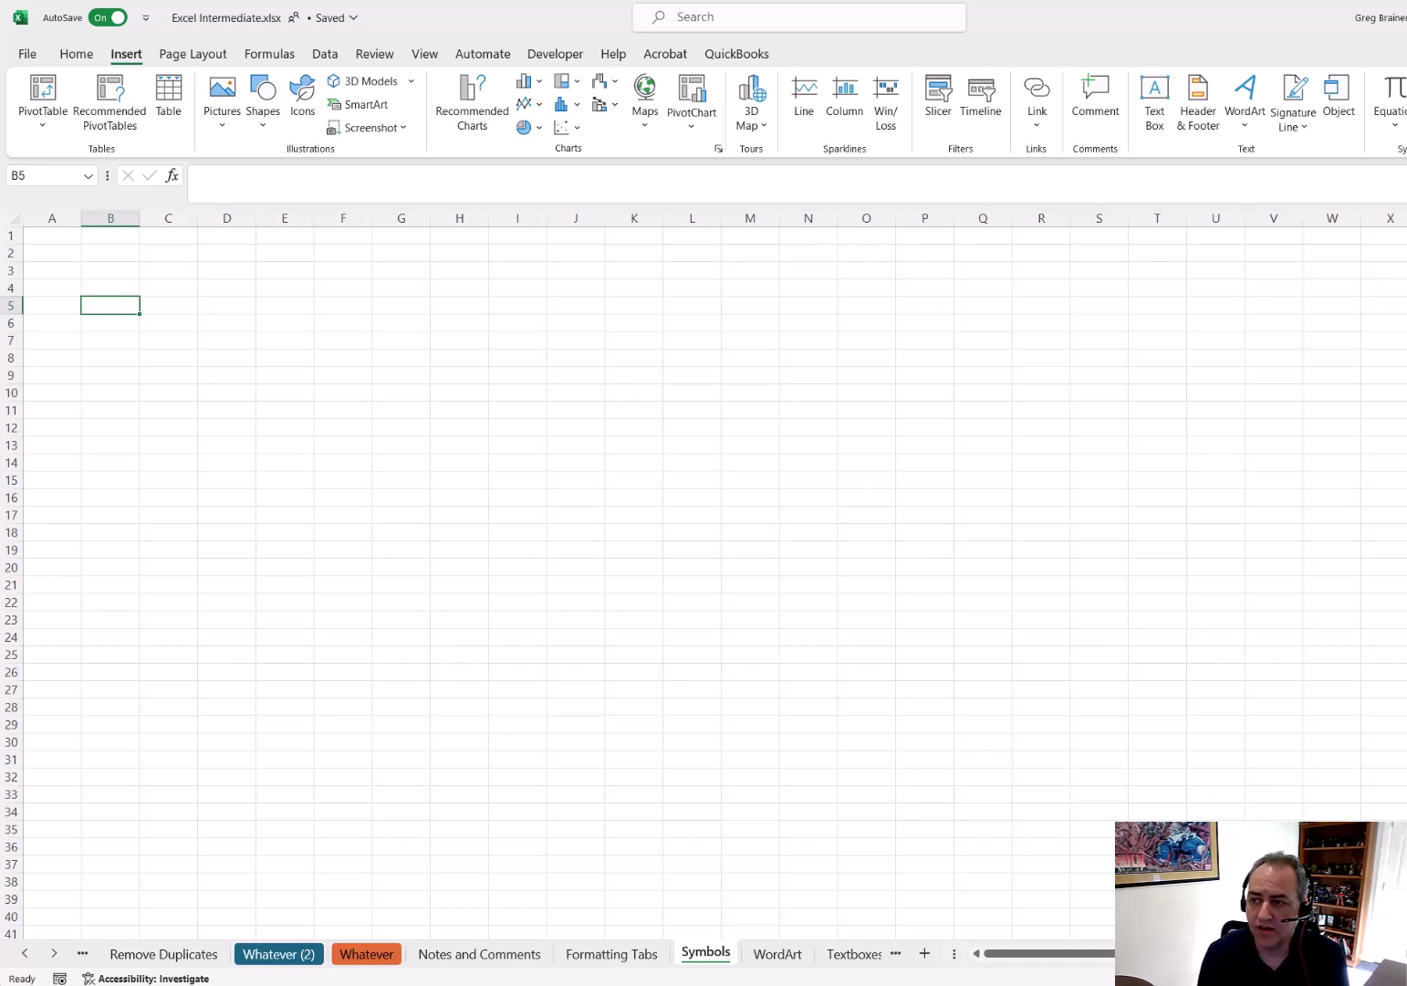
# Insert the Wingdings check mark (character code 252) into cell B5
pyautogui.click(1396, 99)
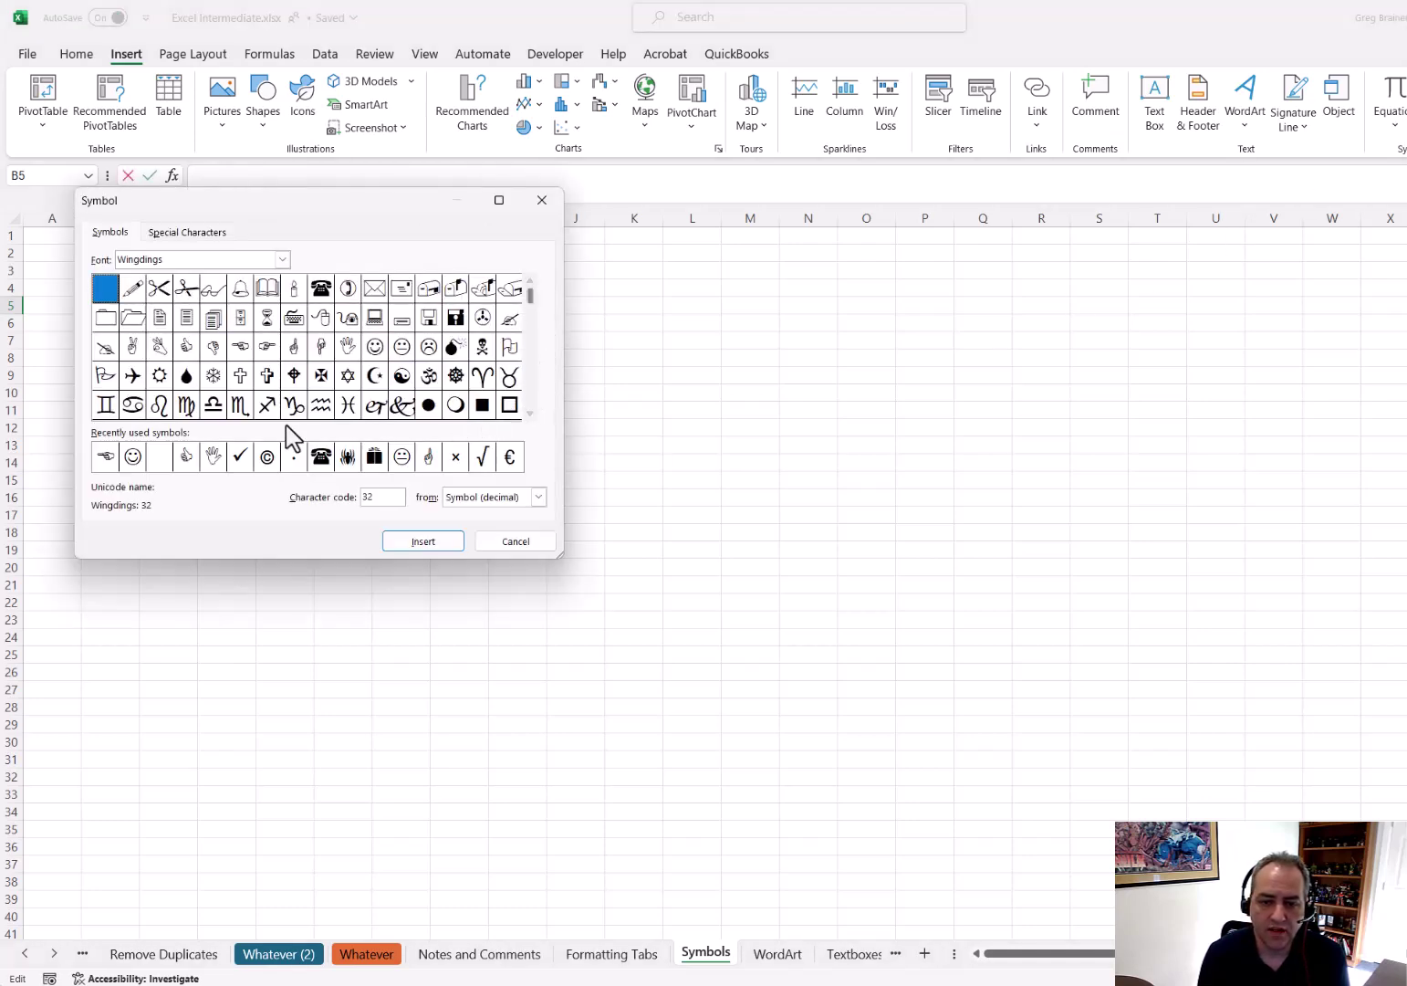
pyautogui.click(239, 457)
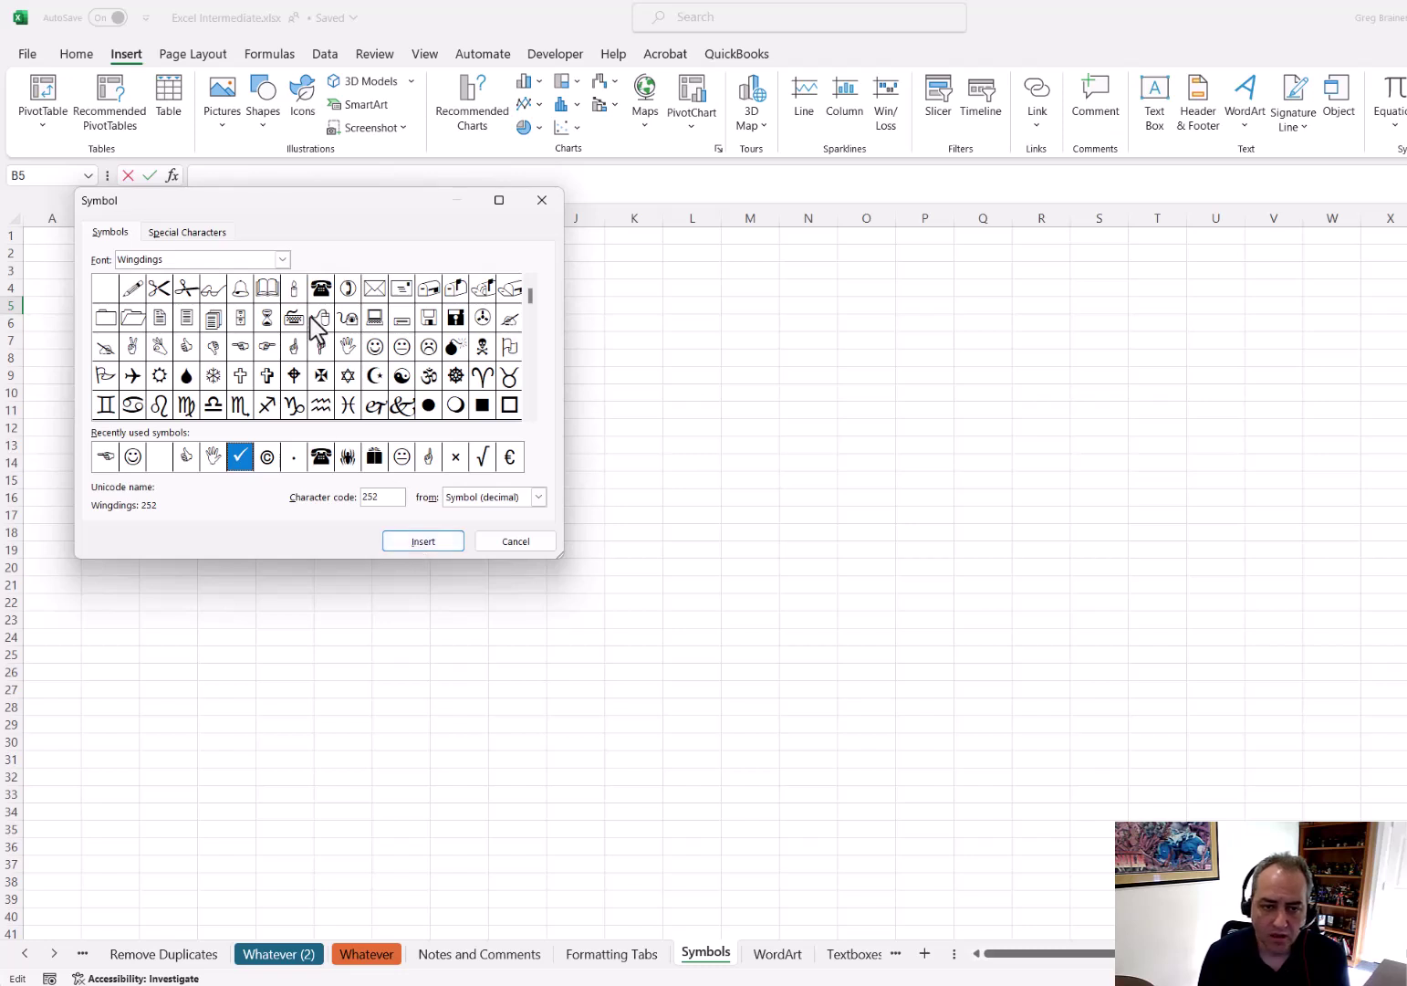
pyautogui.click(187, 233)
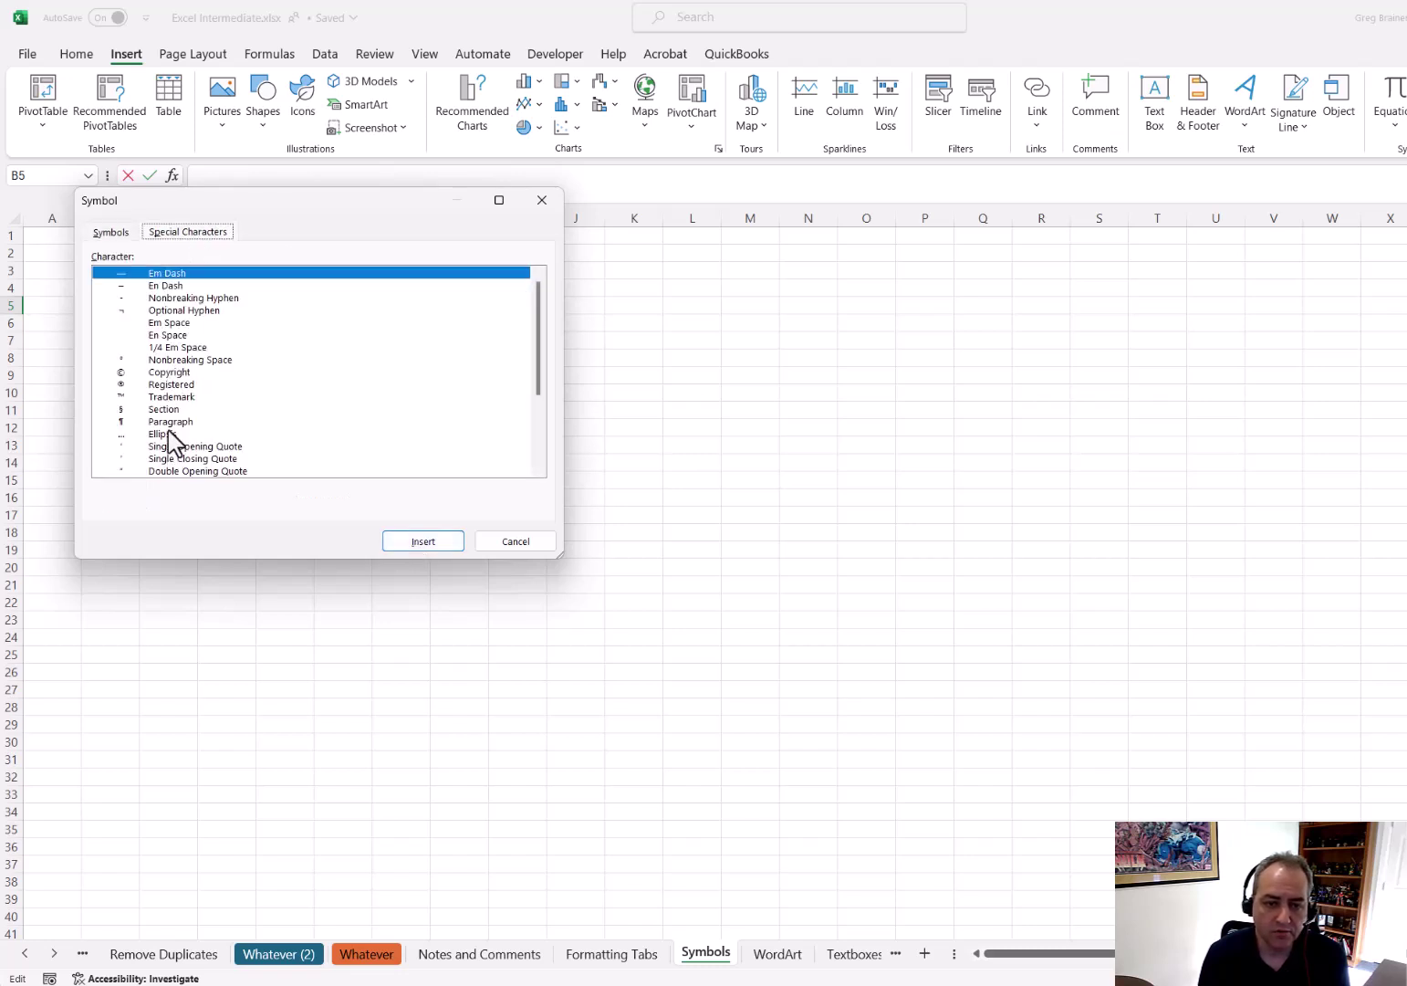
pyautogui.scroll(-3, 173, 437)
pyautogui.scroll(3, 172, 438)
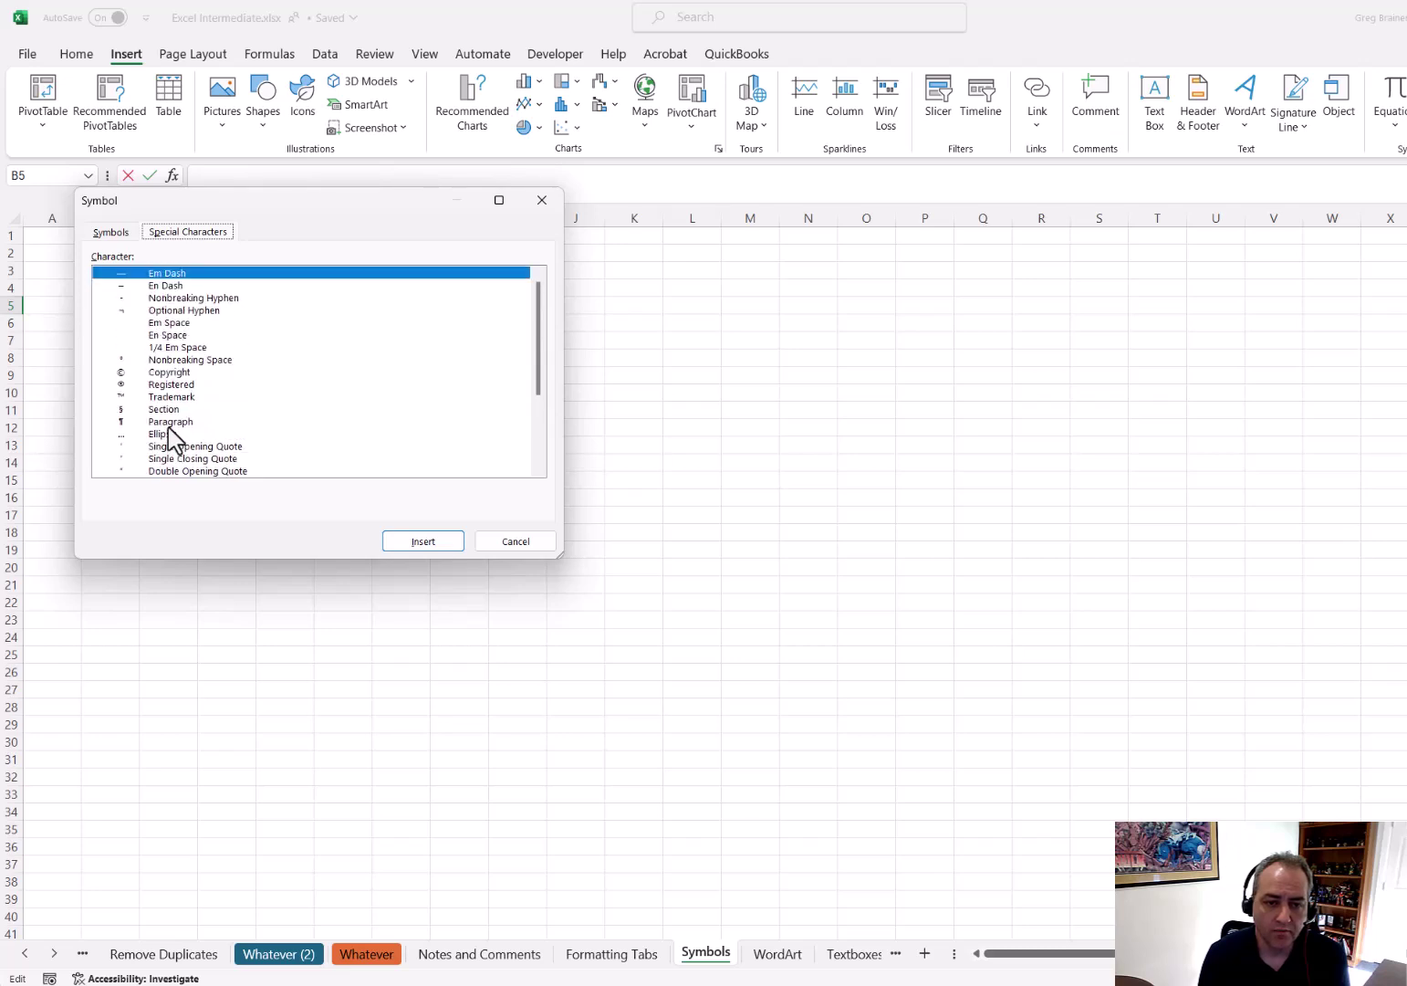
pyautogui.click(109, 232)
pyautogui.click(284, 259)
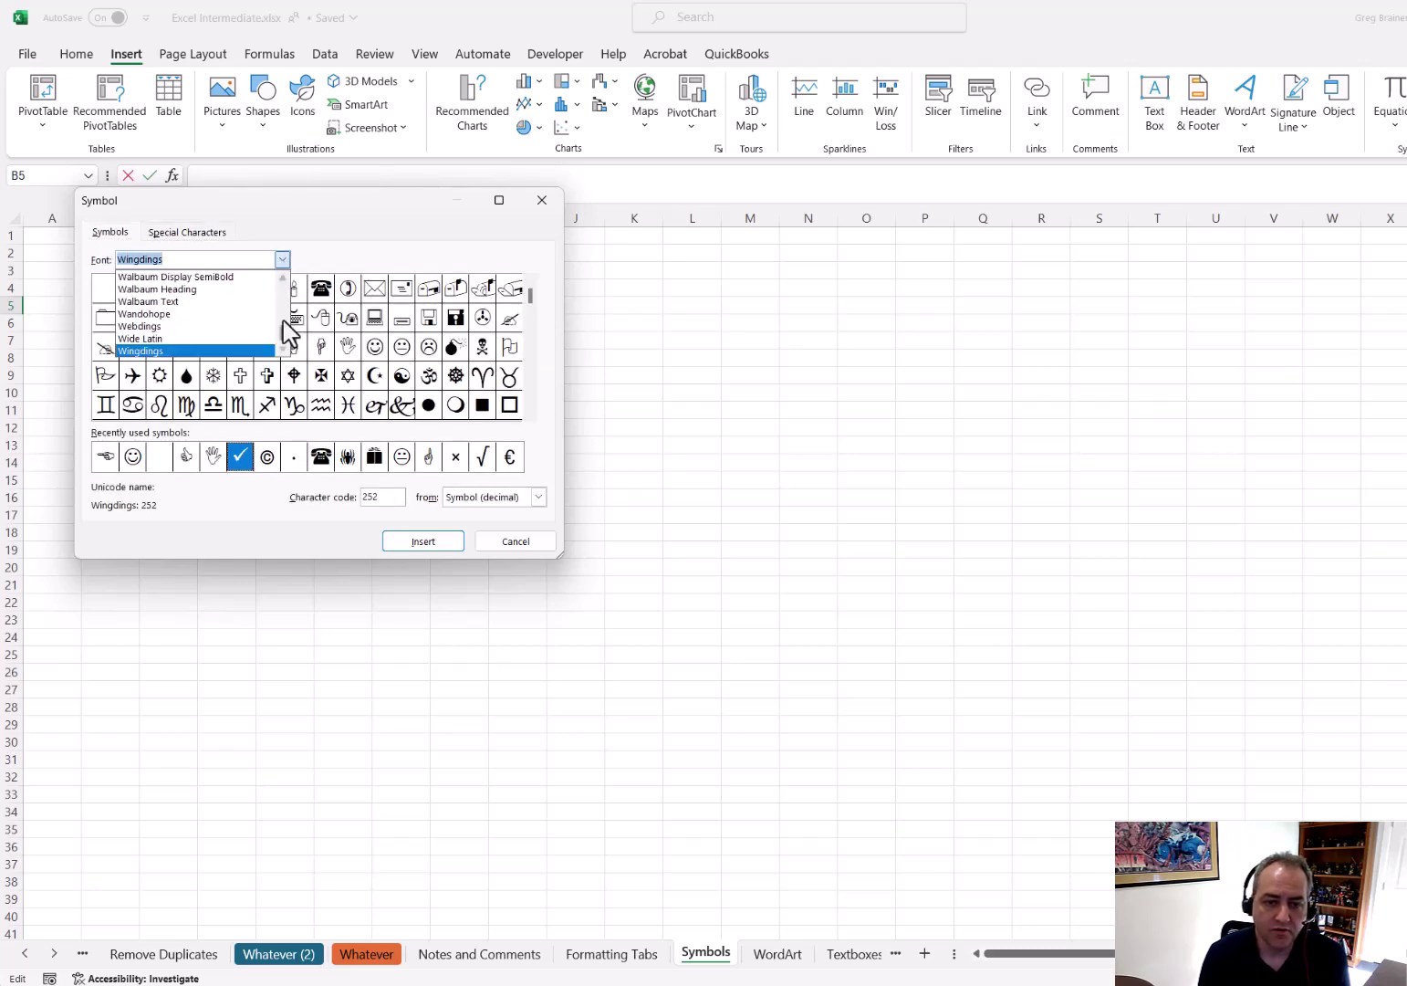
pyautogui.moveTo(284, 334); pyautogui.dragTo(284, 341)
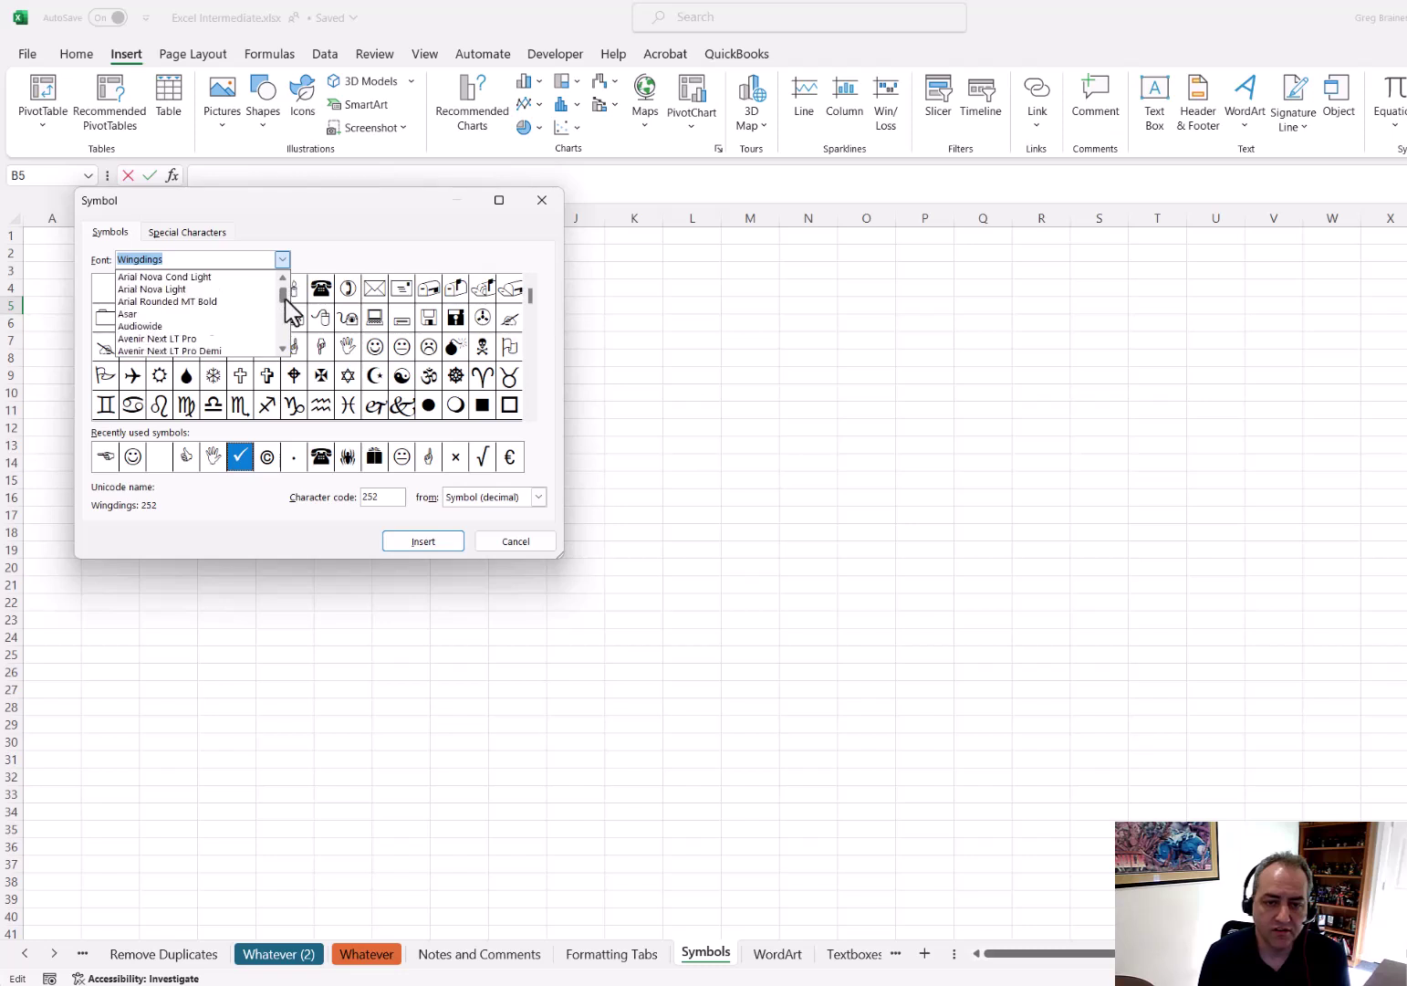
pyautogui.click(376, 256)
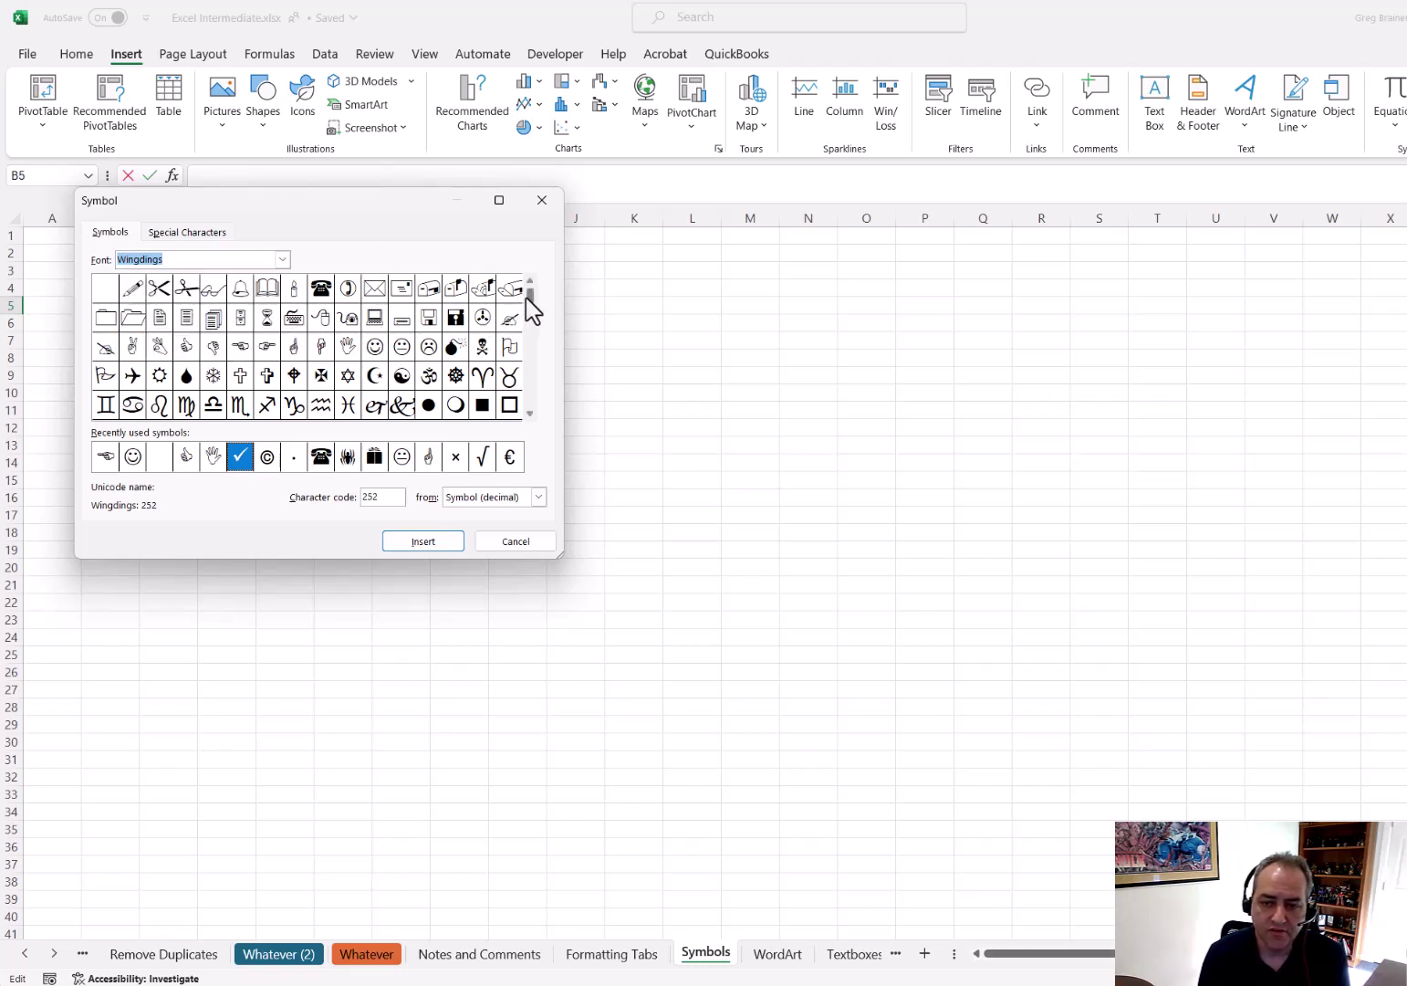
pyautogui.click(531, 396)
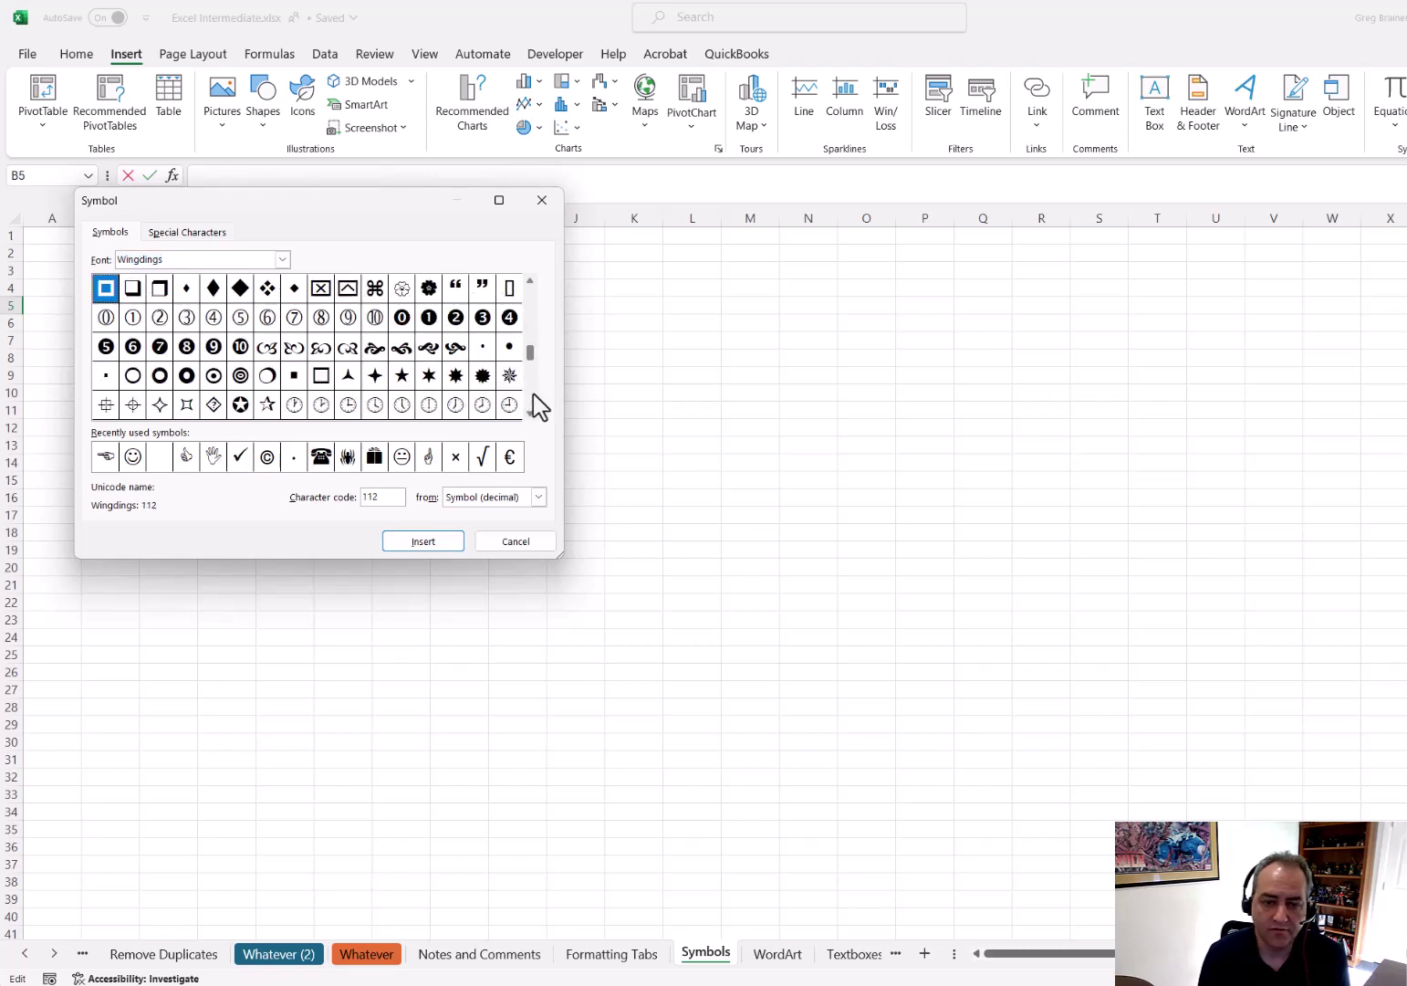
pyautogui.click(537, 405)
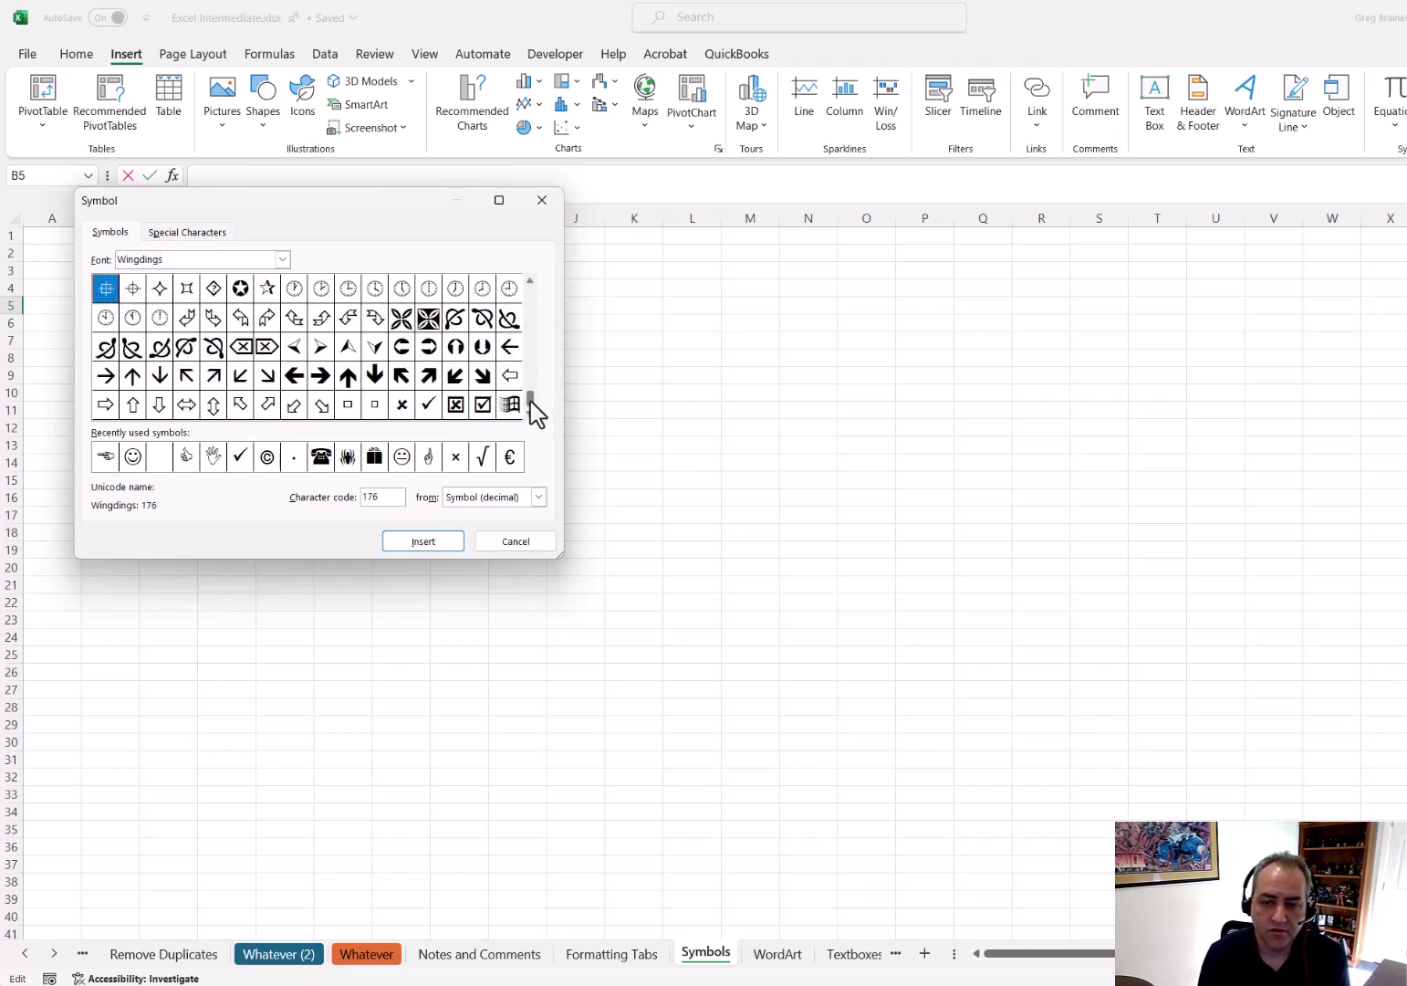
pyautogui.scroll(1, 537, 401)
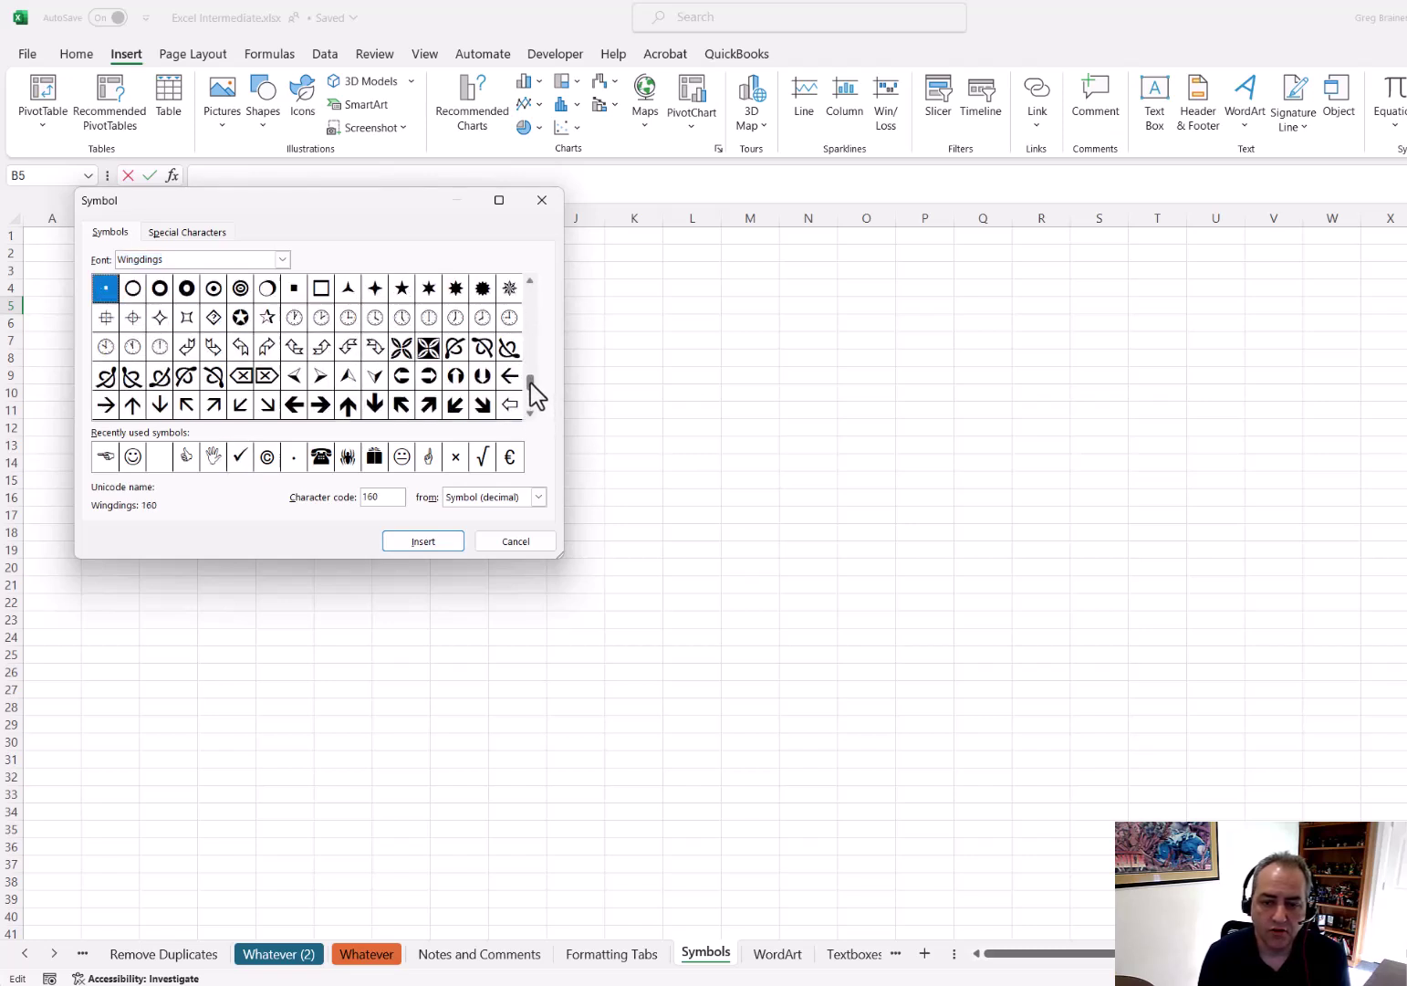
pyautogui.click(240, 457)
pyautogui.click(424, 540)
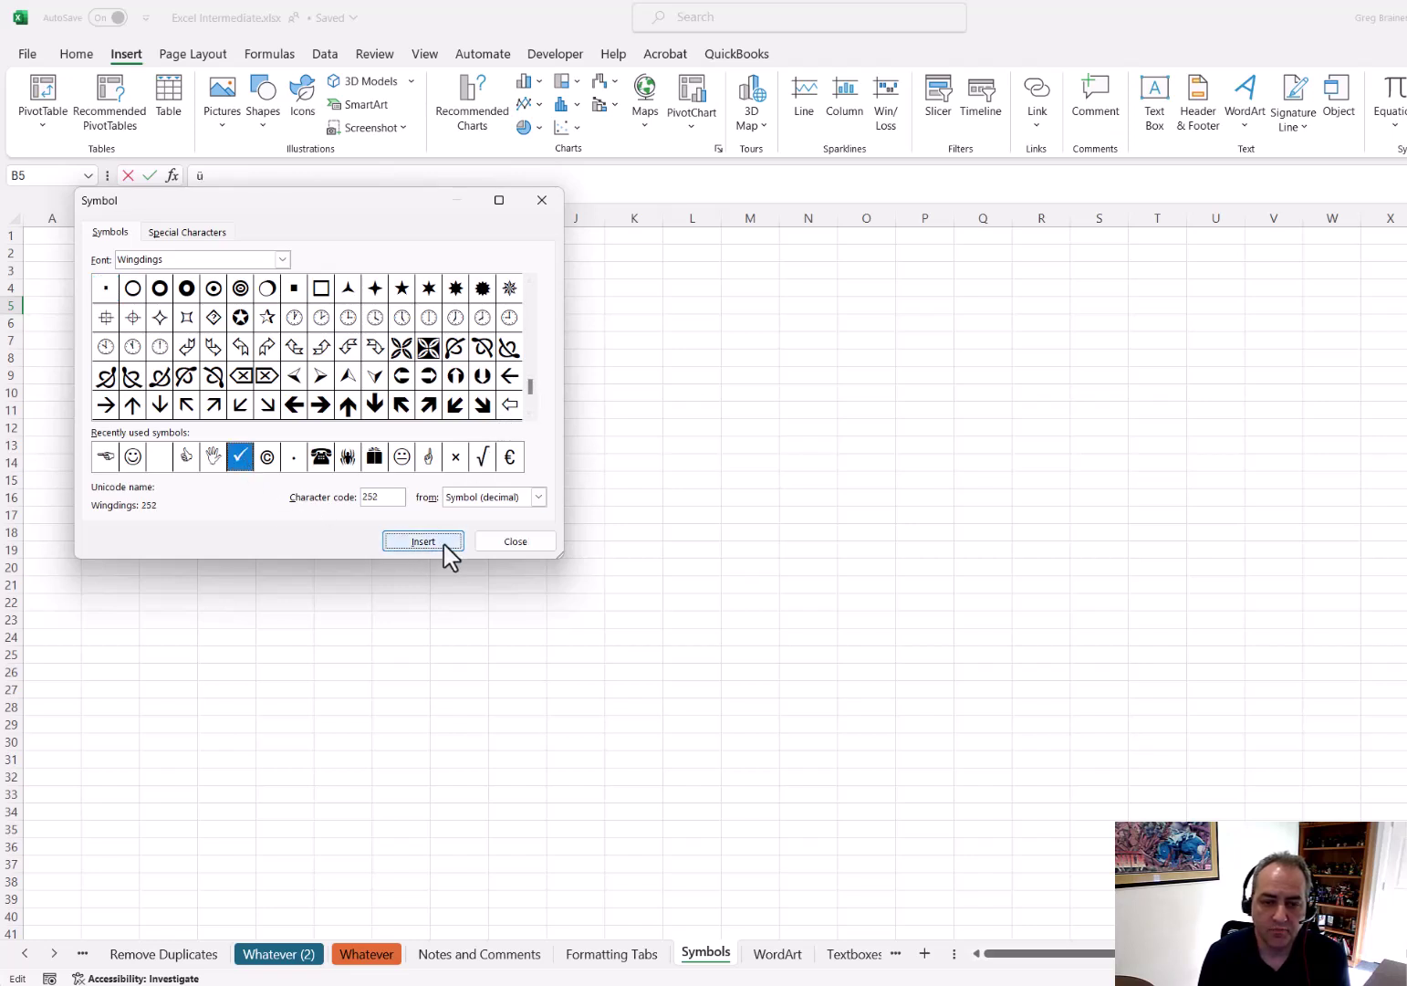
# Close the Symbol dialog, confirm the check mark entry and reselect B5
pyautogui.click(516, 541)
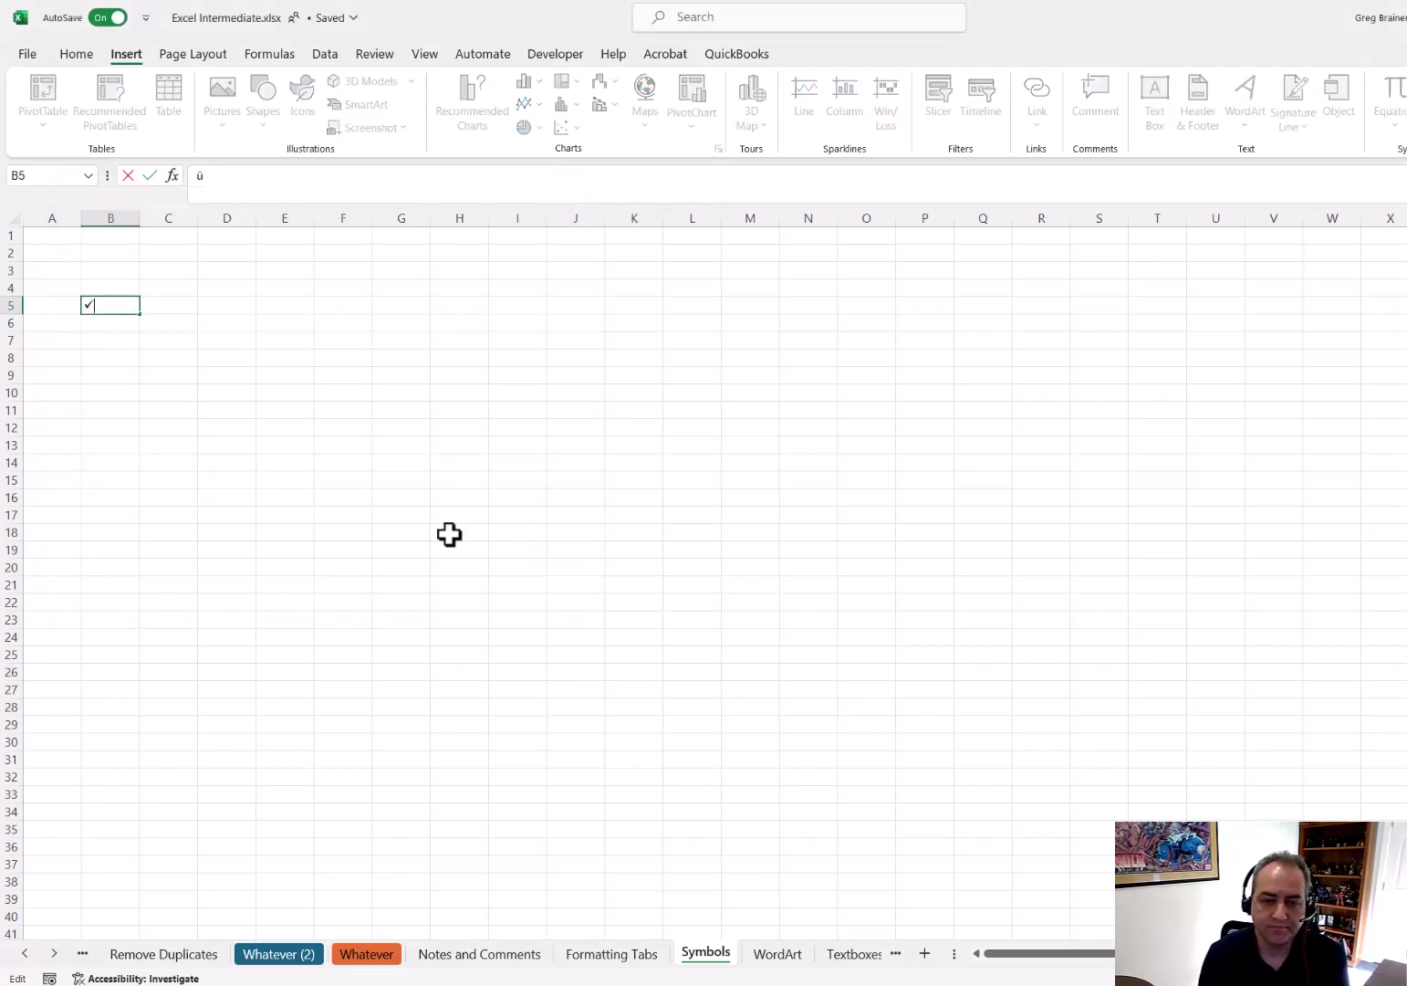
pyautogui.click(220, 407)
pyautogui.click(102, 310)
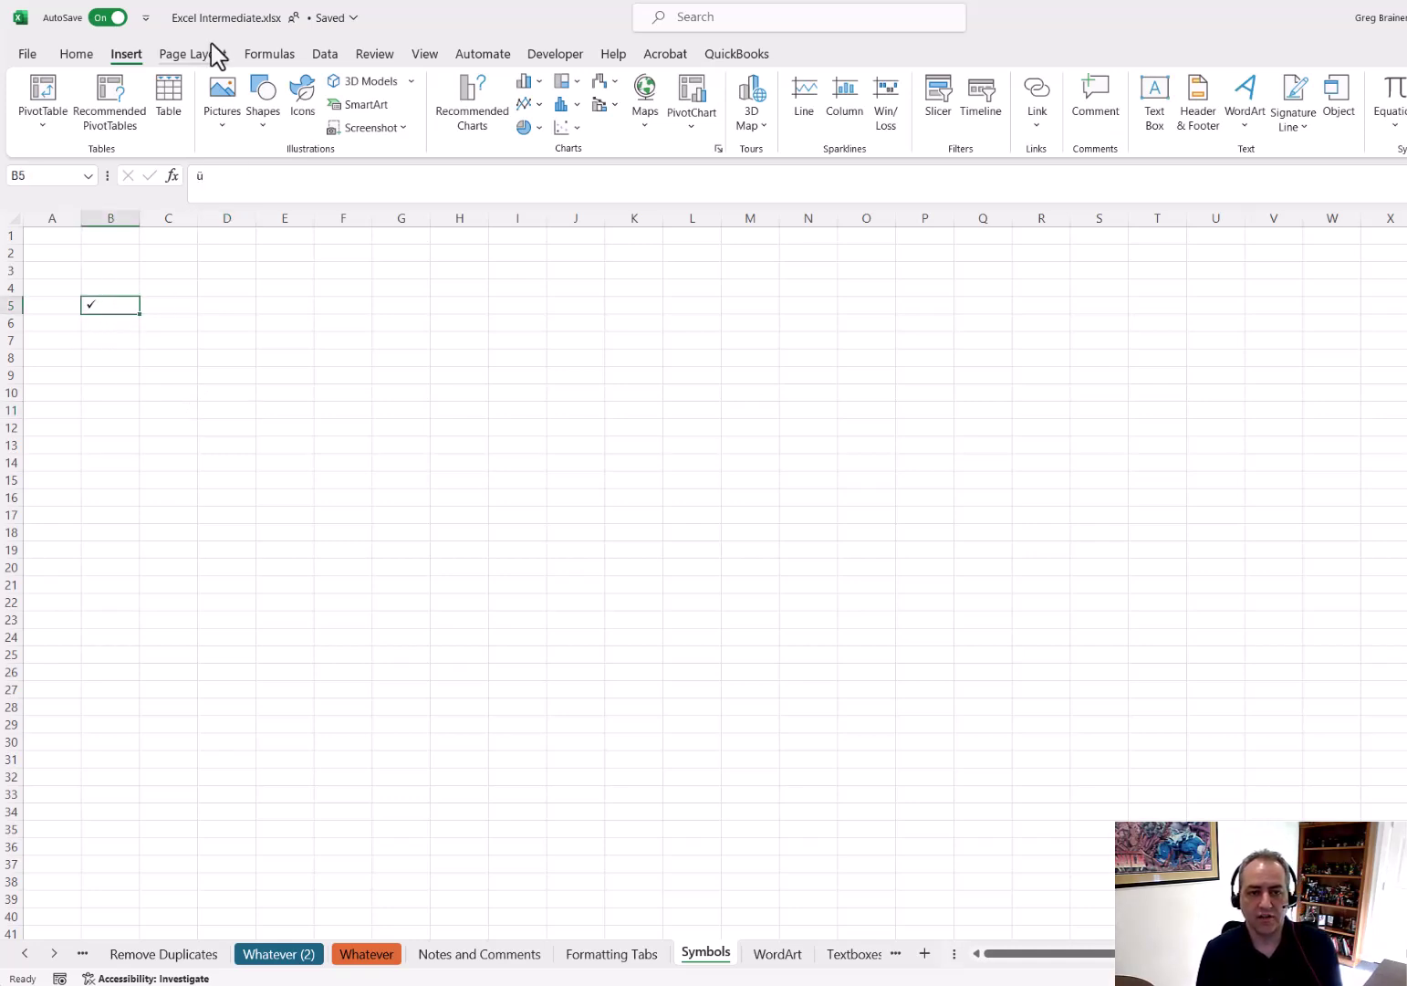
# Give B5 a yellow fill and a red, 22 pt, centered check mark
pyautogui.click(76, 54)
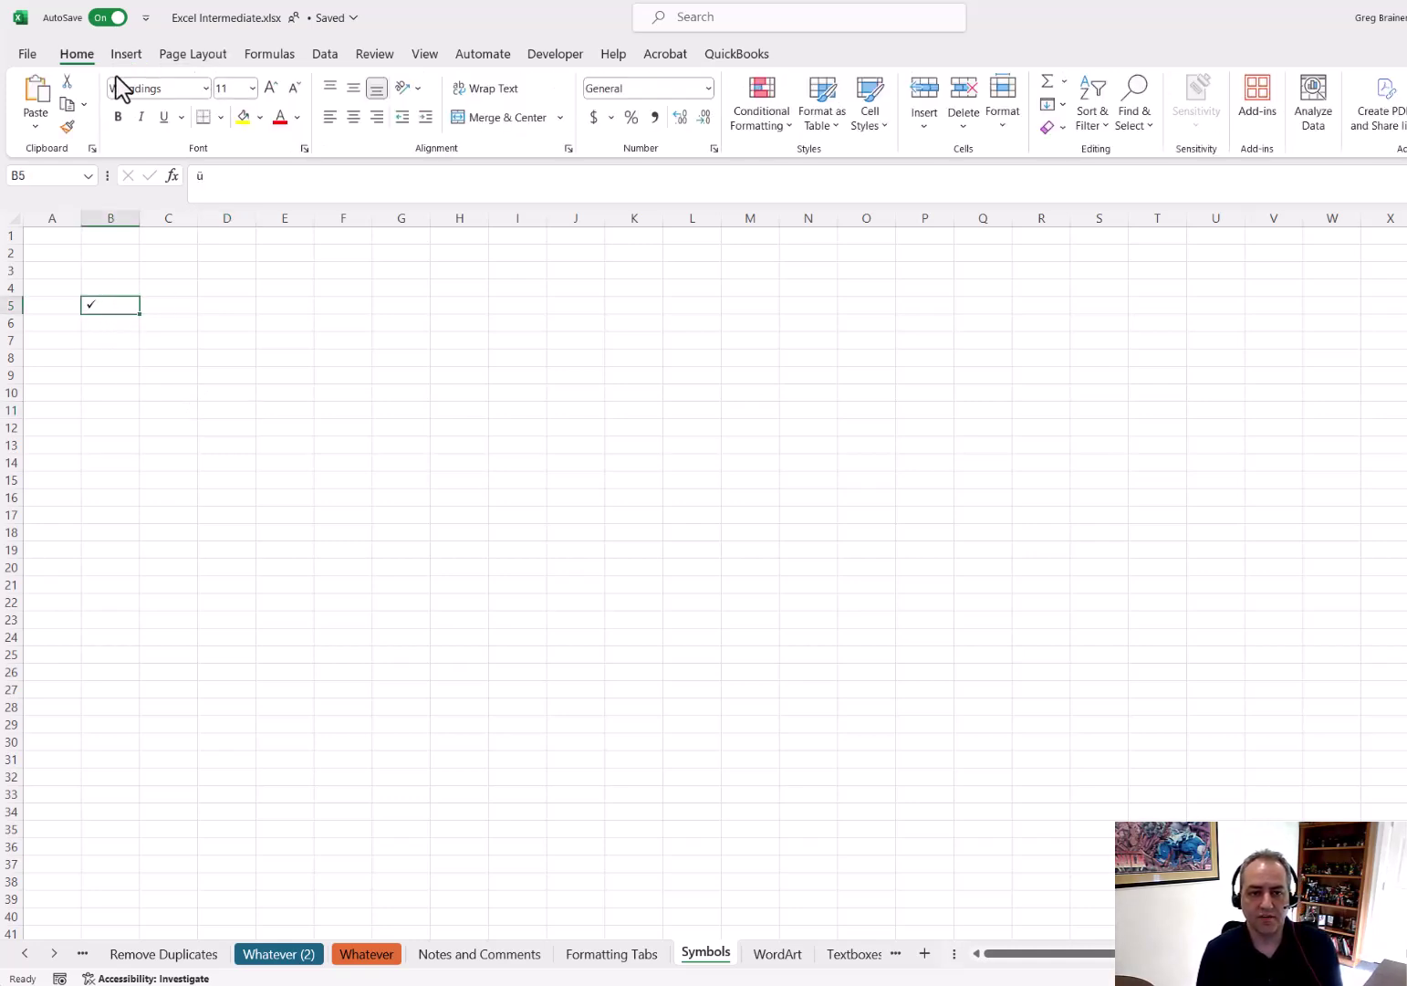
pyautogui.click(243, 117)
pyautogui.click(279, 117)
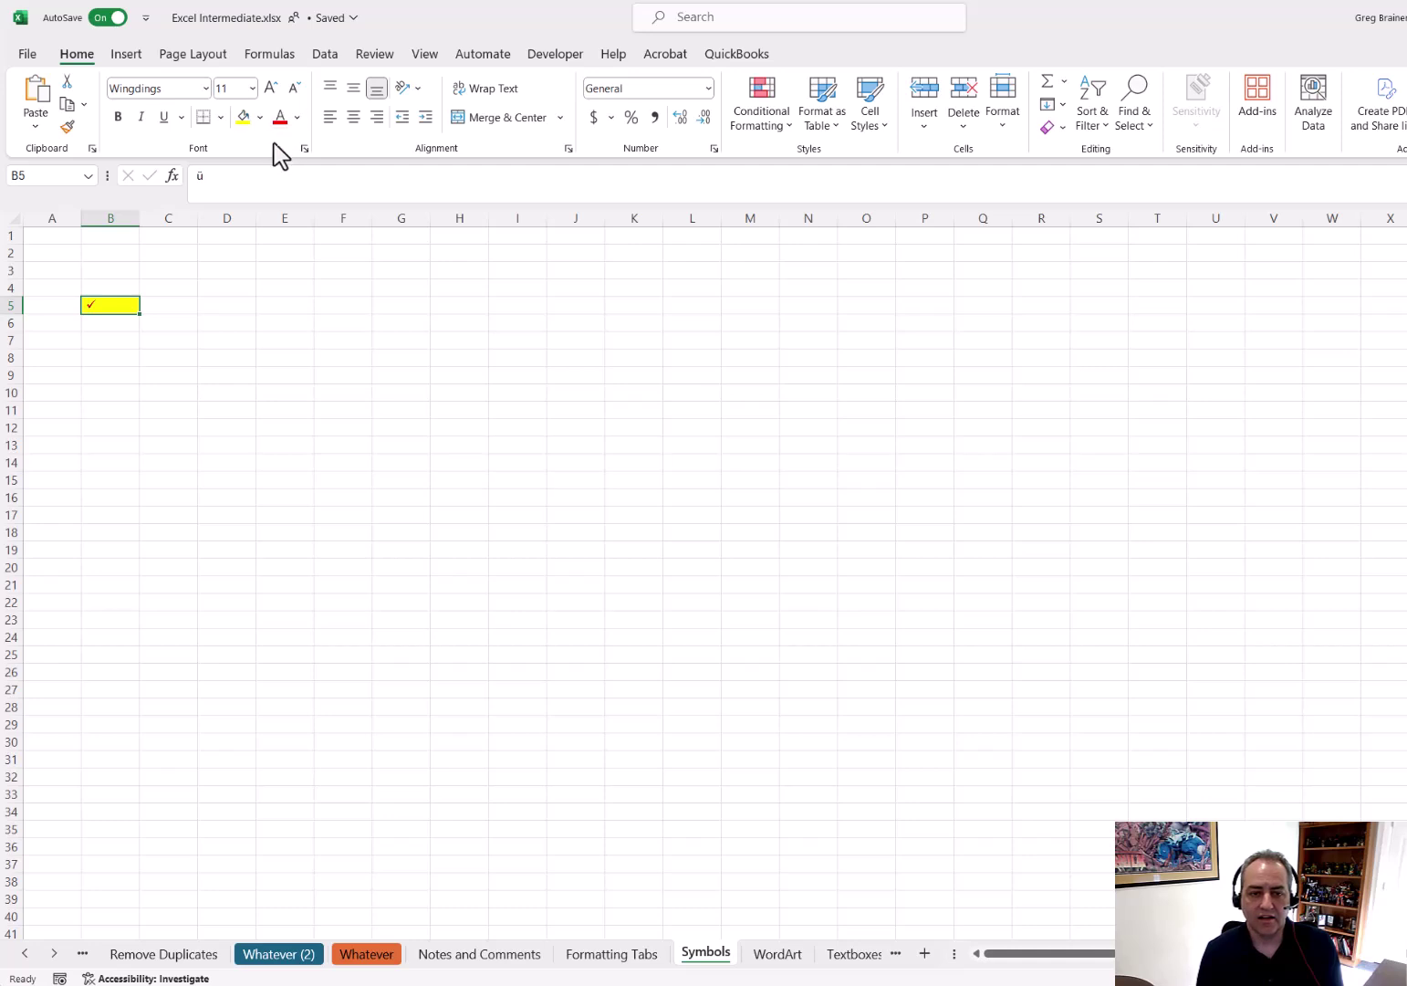
pyautogui.click(271, 87)
pyautogui.click(270, 88)
pyautogui.click(270, 88)
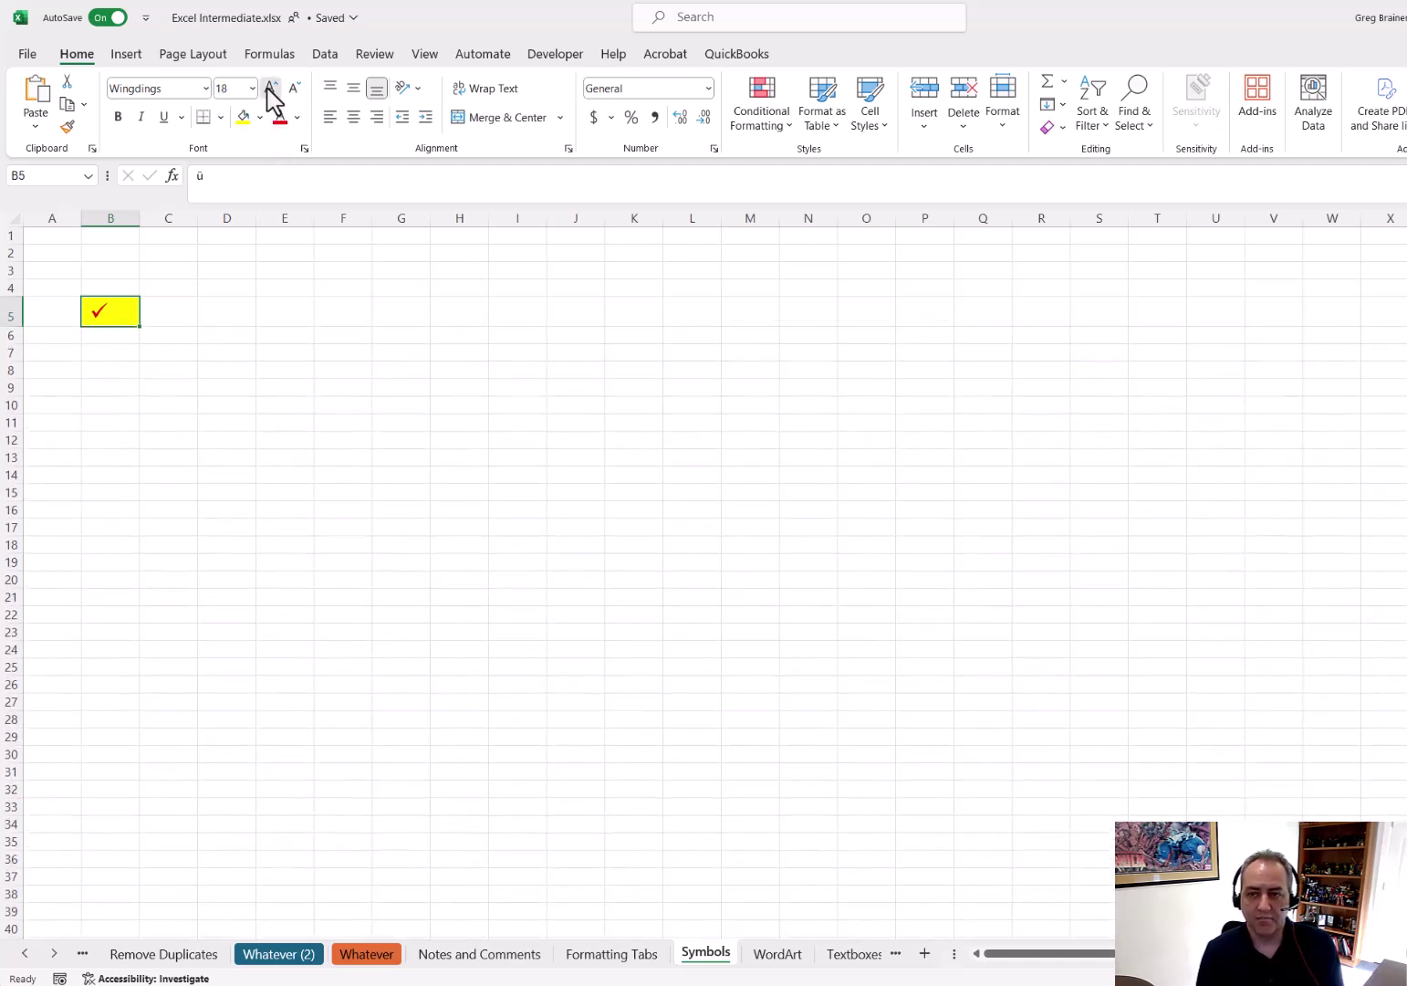
pyautogui.click(353, 117)
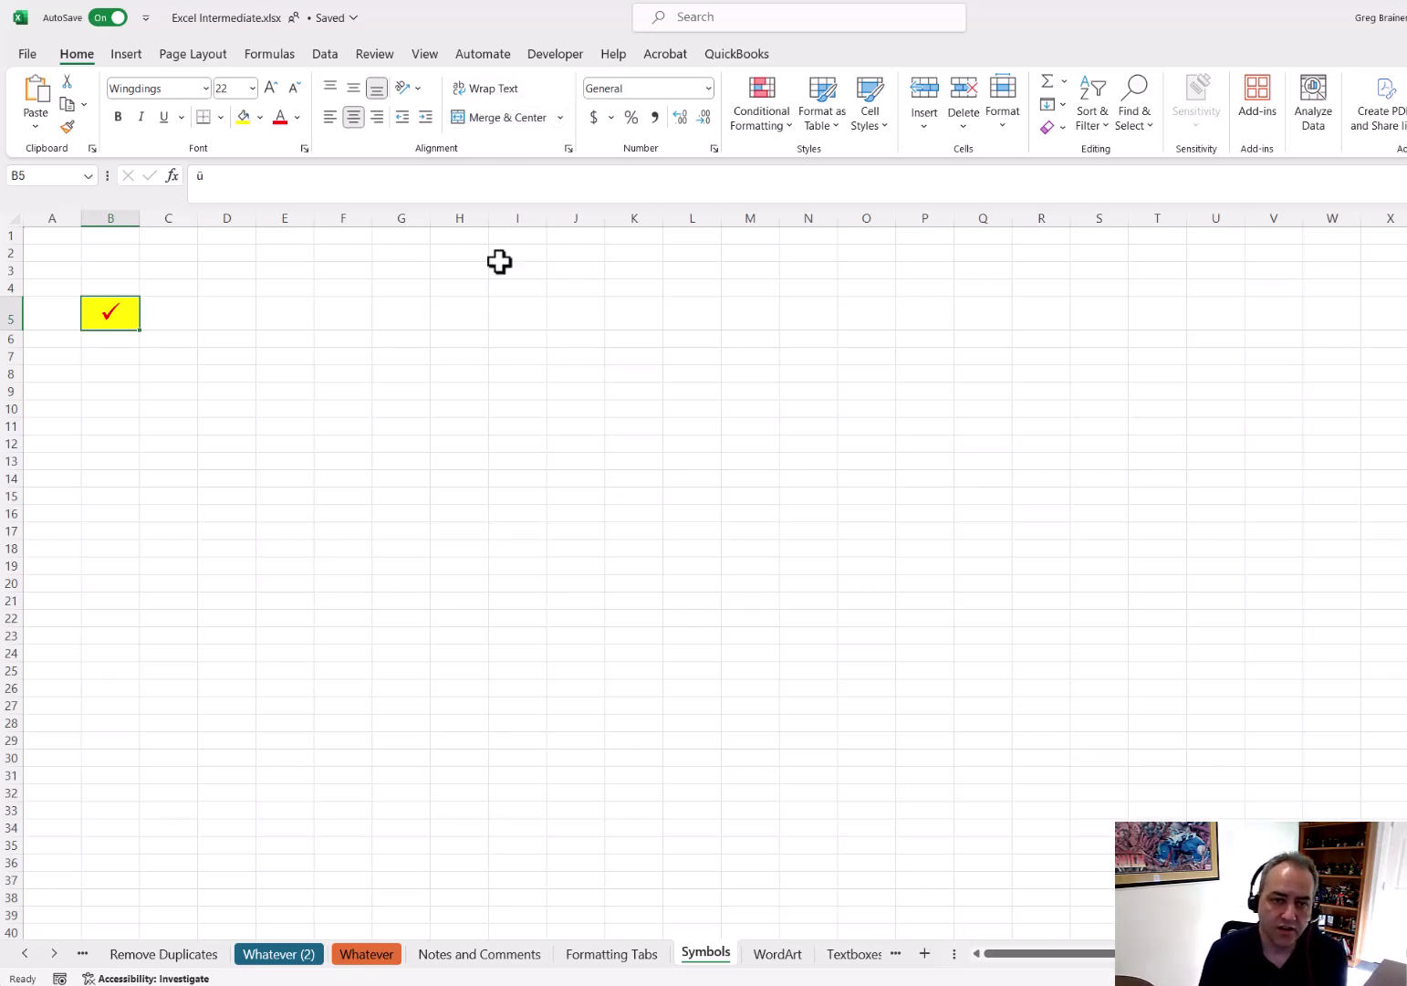
# Try the Vani font on B5, then apply Arial instead
pyautogui.click(223, 176)
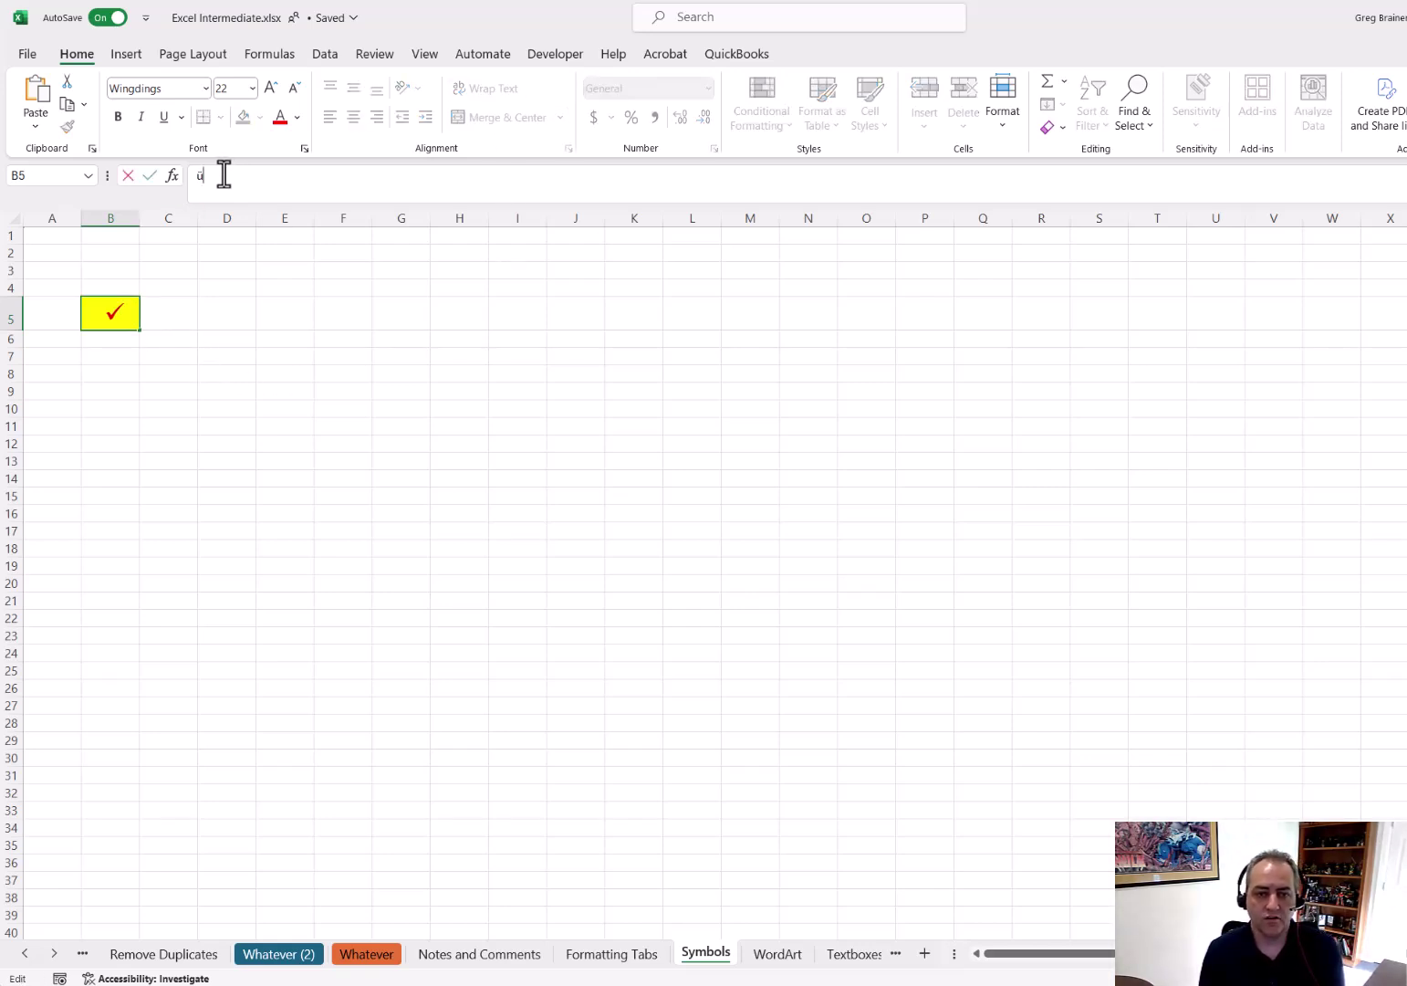
pyautogui.click(206, 89)
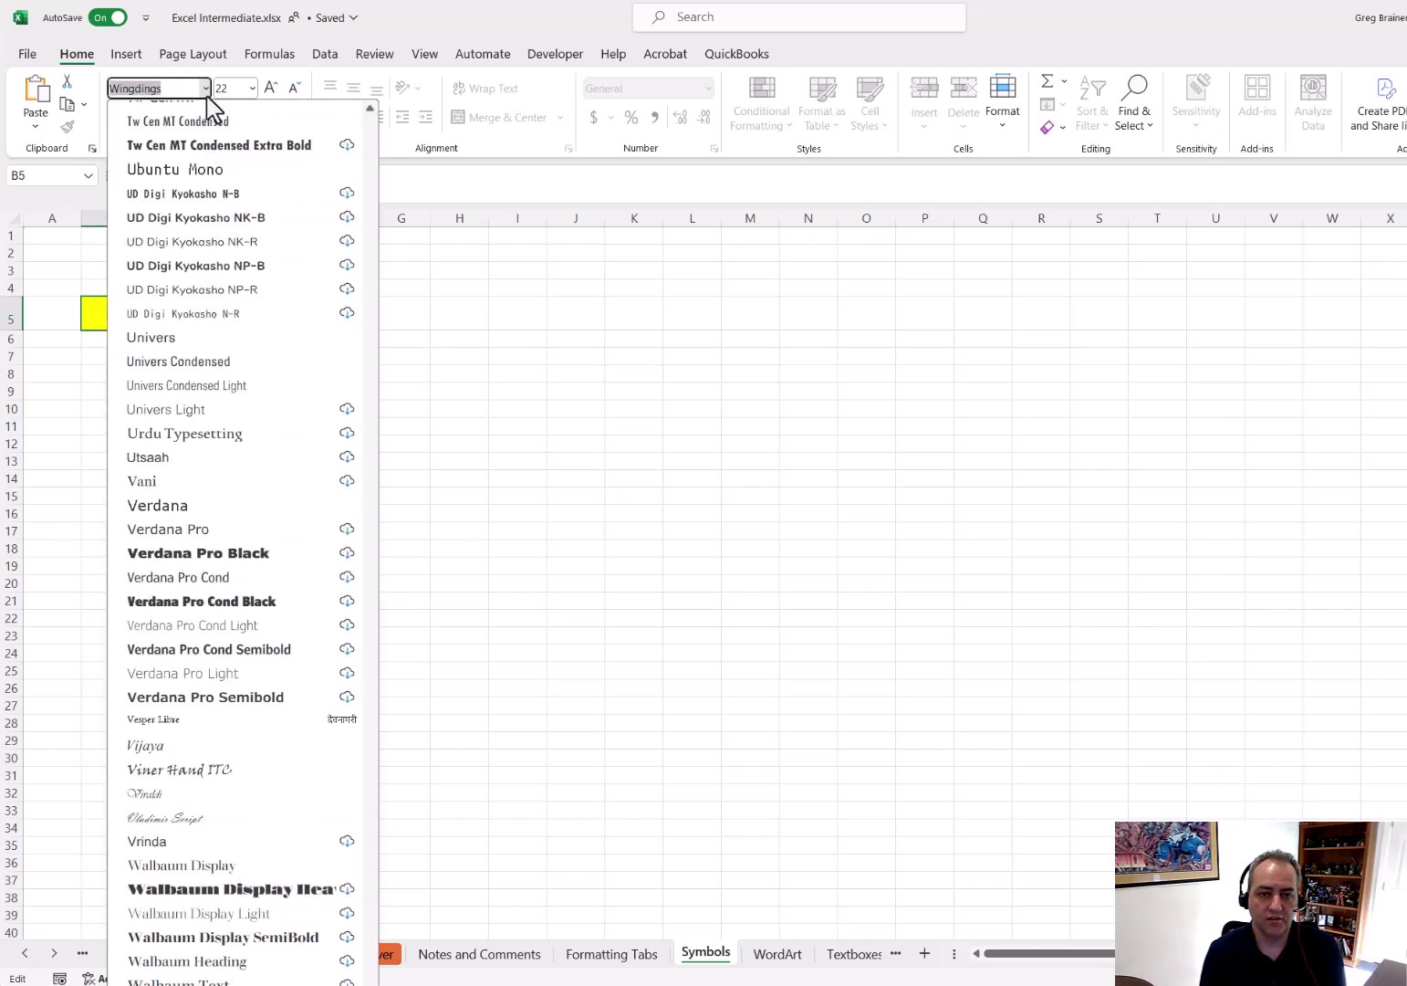
pyautogui.click(143, 480)
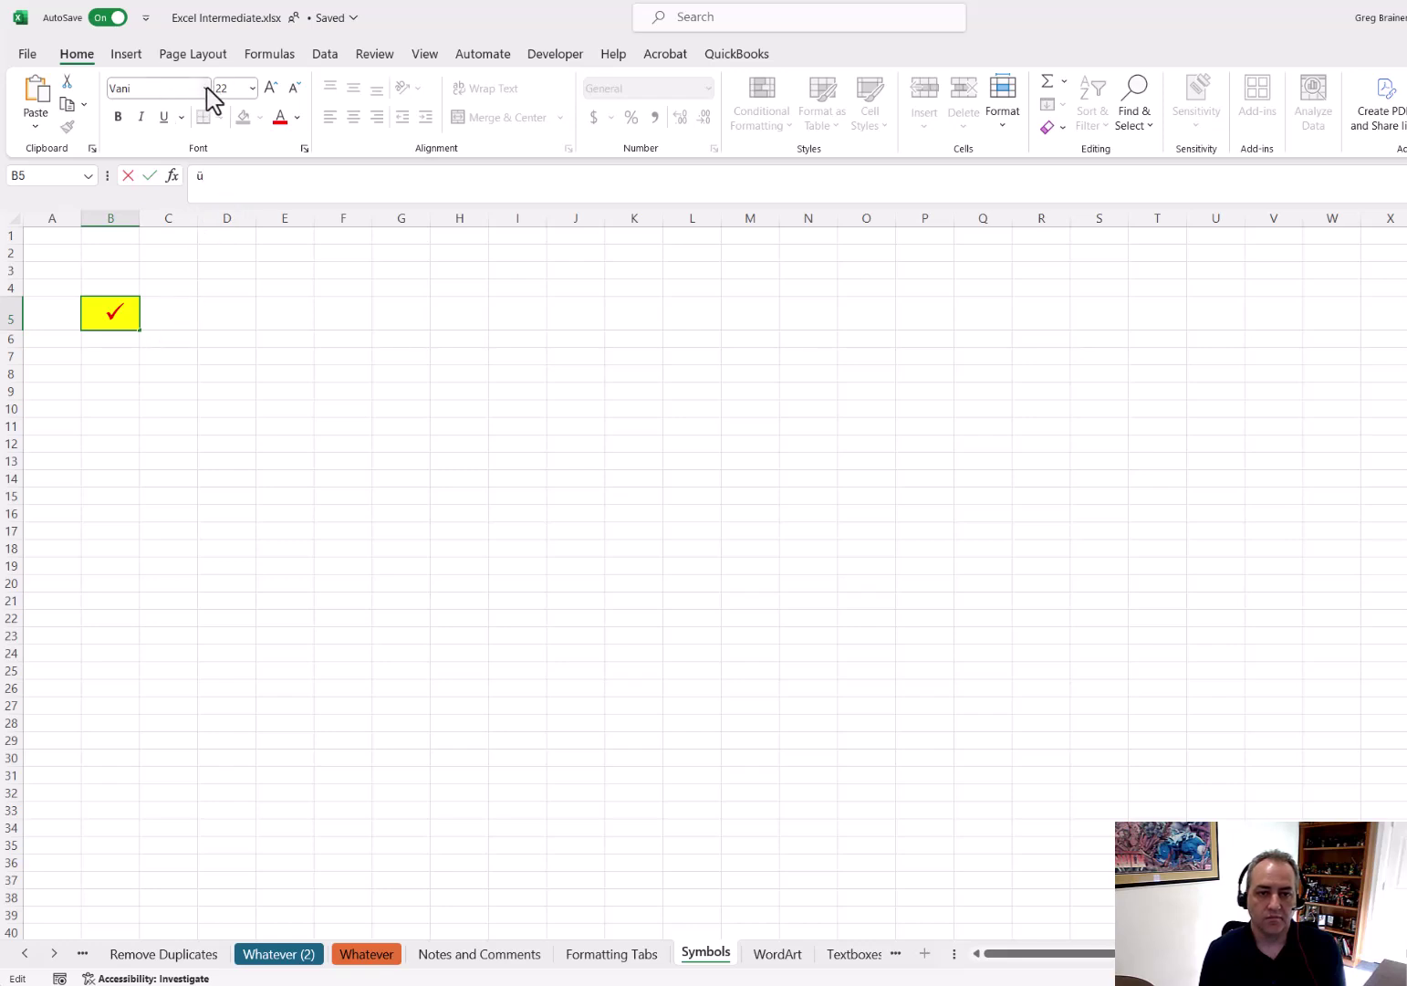
pyautogui.click(165, 89)
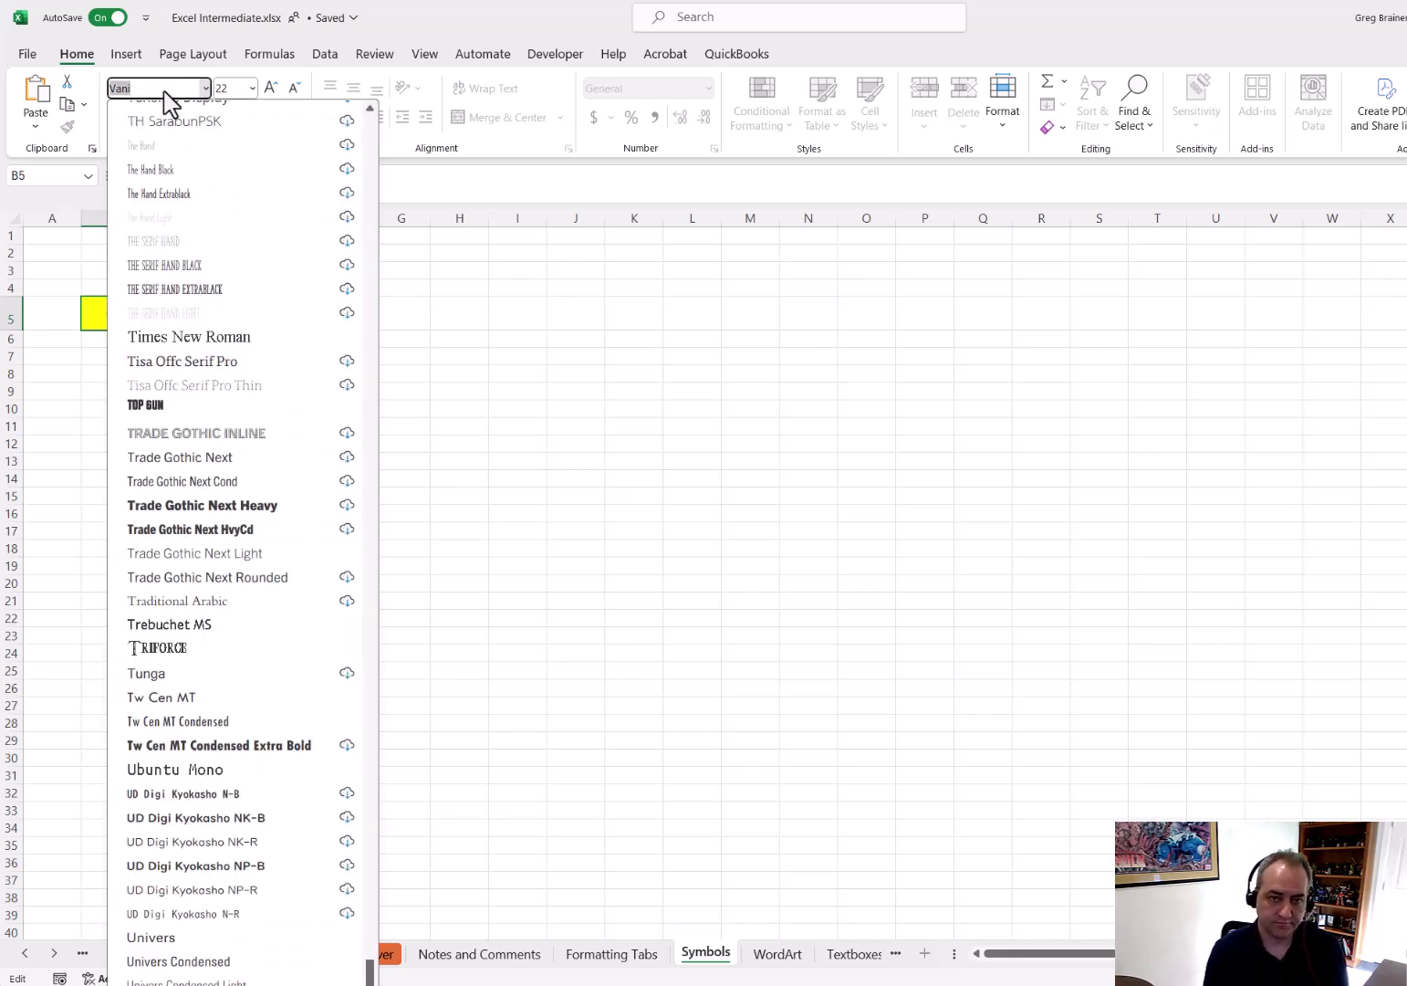
pyautogui.write('Arial')
pyautogui.press('Return')
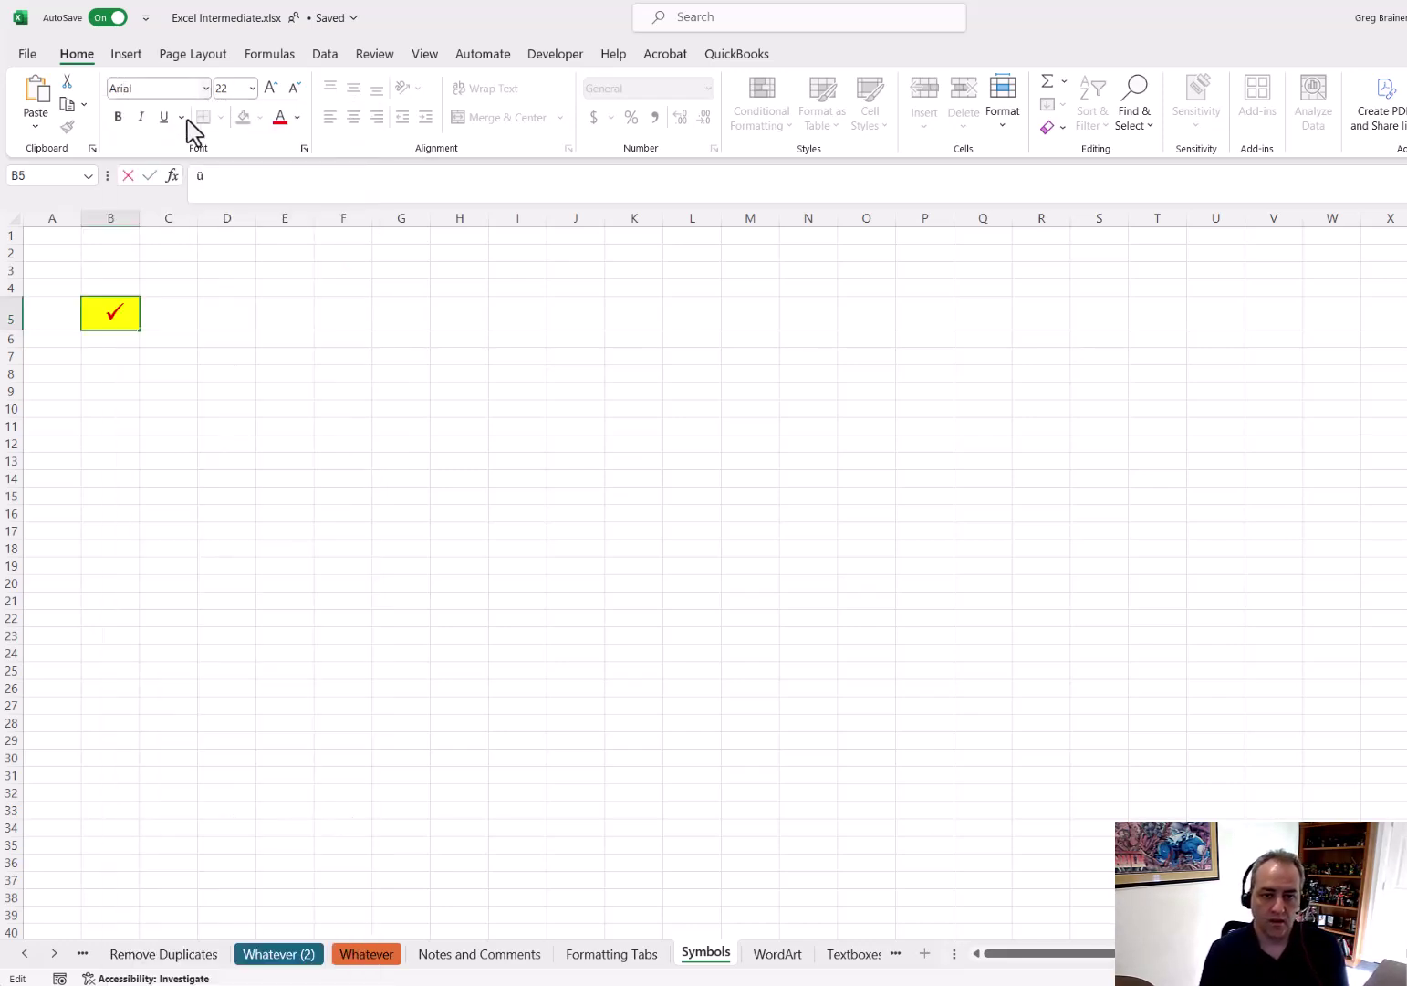
# Append 'Here is my text' in B5, left-align it, then reselect that phrase
pyautogui.click(220, 176)
pyautogui.write('Here i')
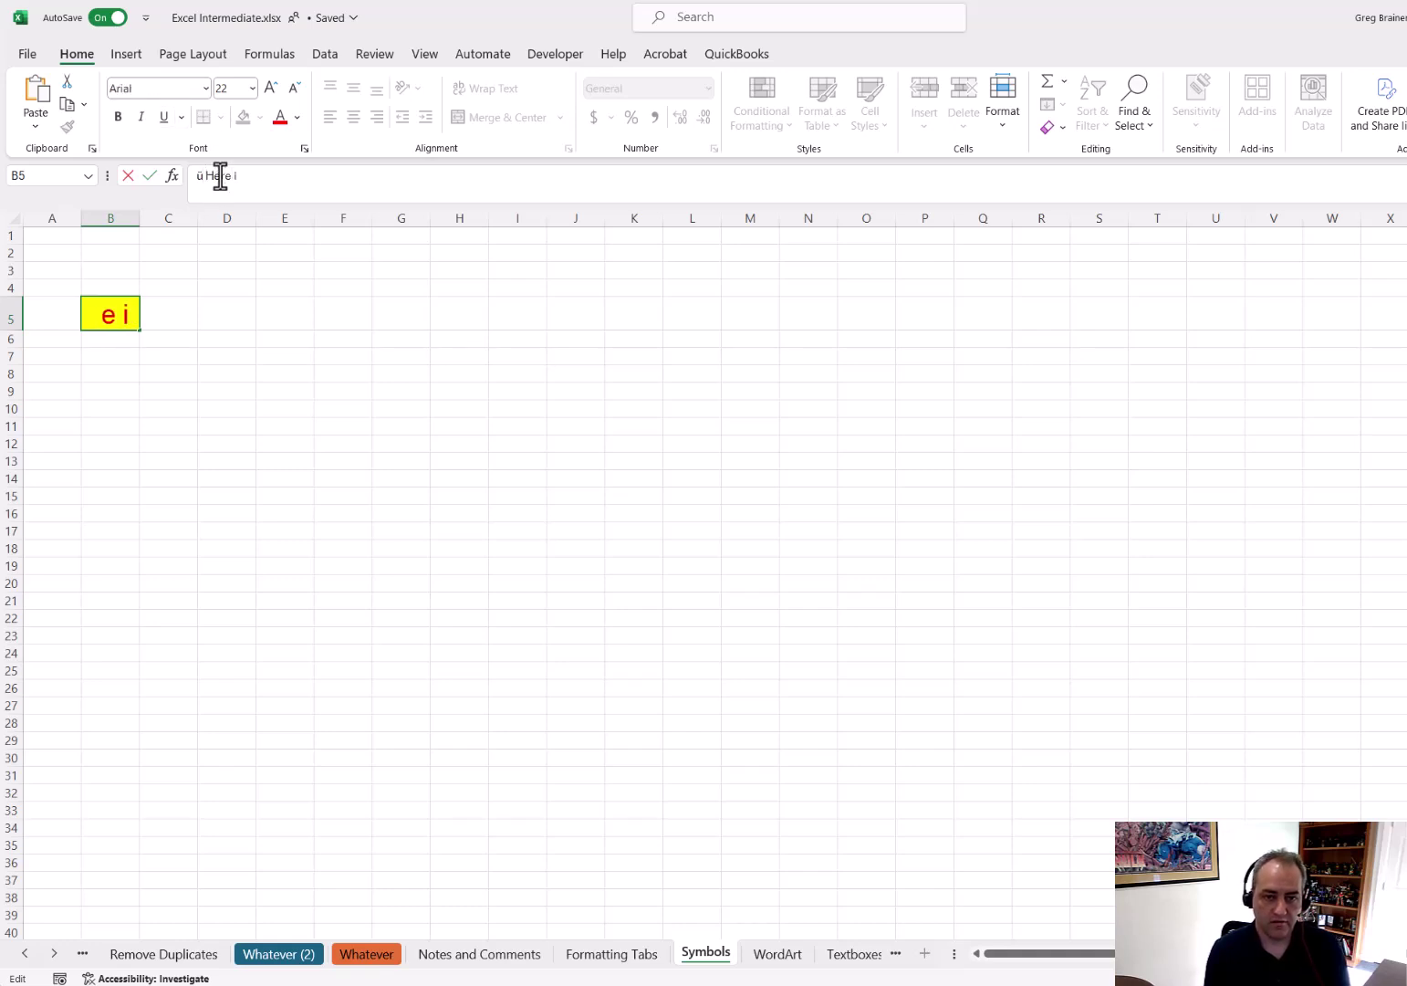
pyautogui.write('s my text')
pyautogui.press('Return')
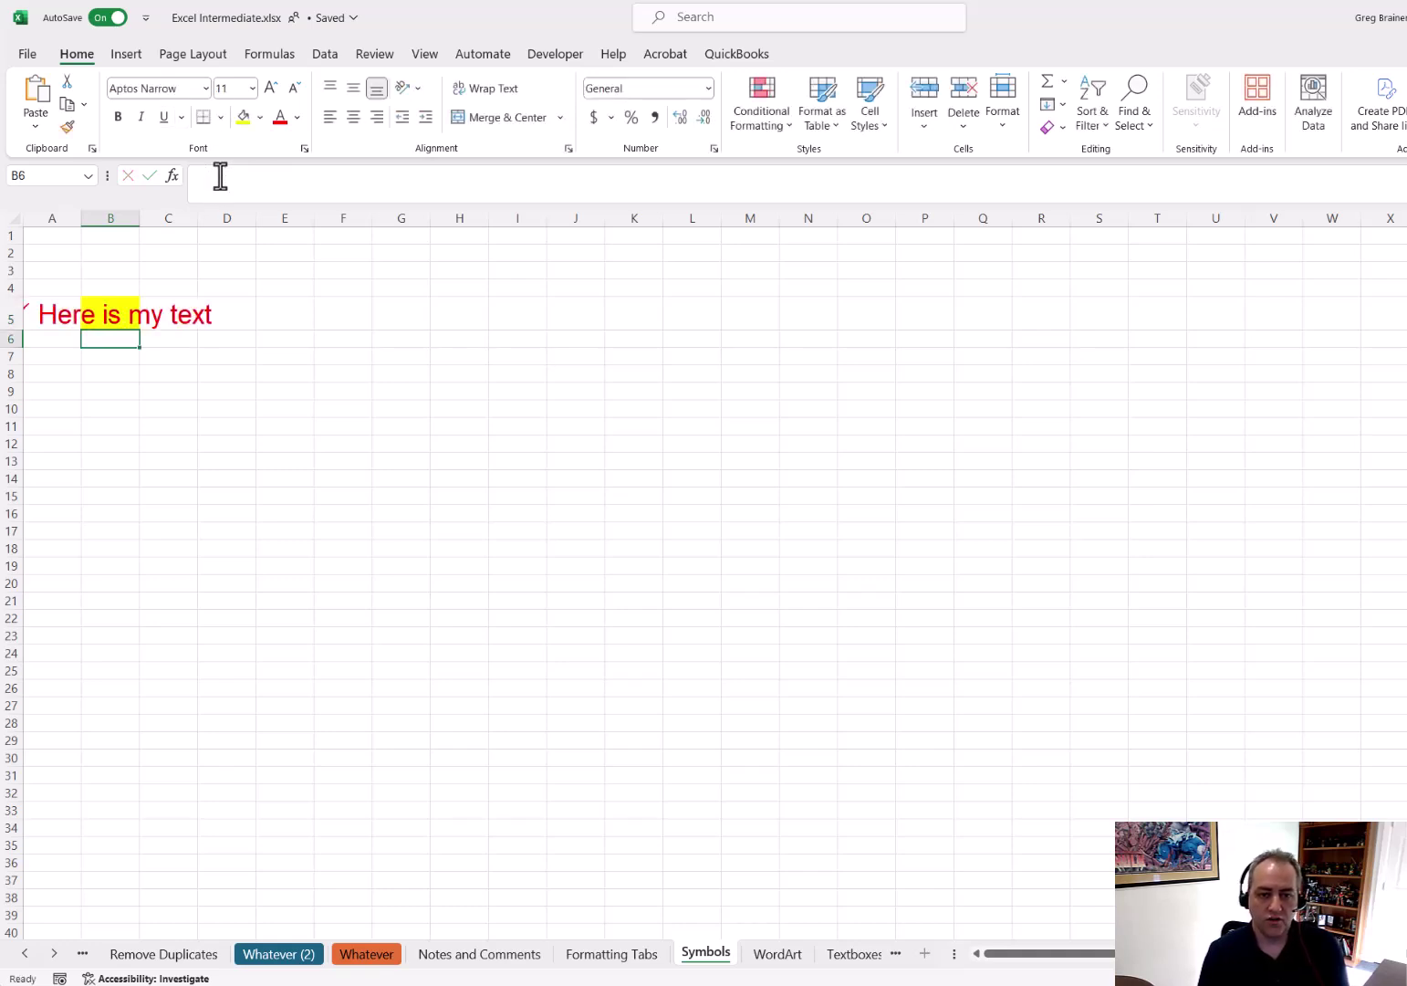
pyautogui.click(330, 117)
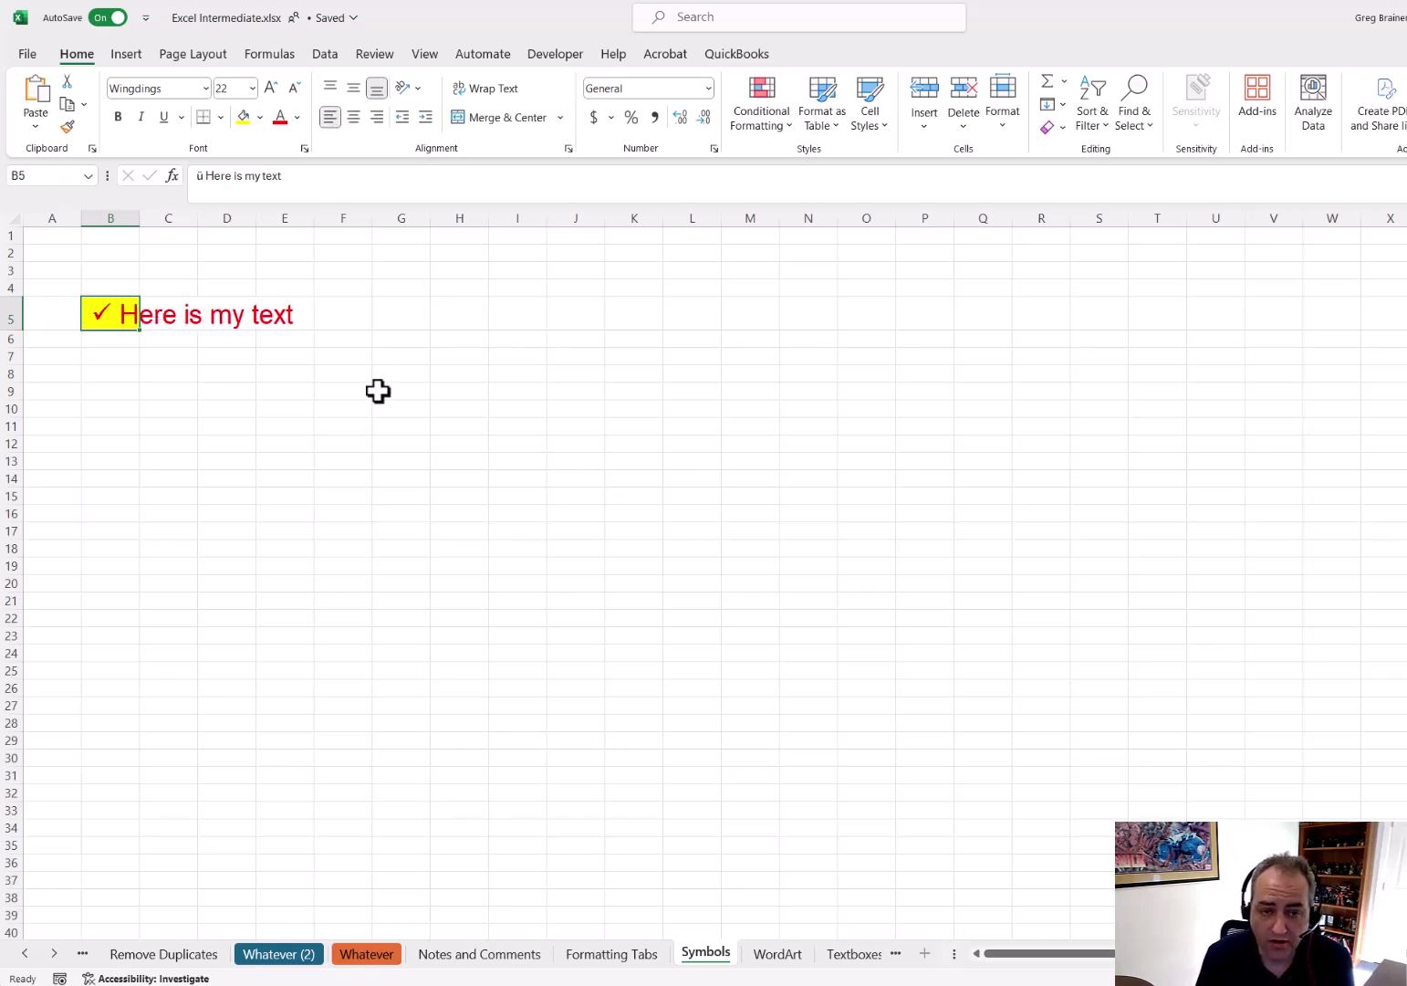
pyautogui.click(202, 176)
pyautogui.moveTo(281, 176); pyautogui.dragTo(219, 176)
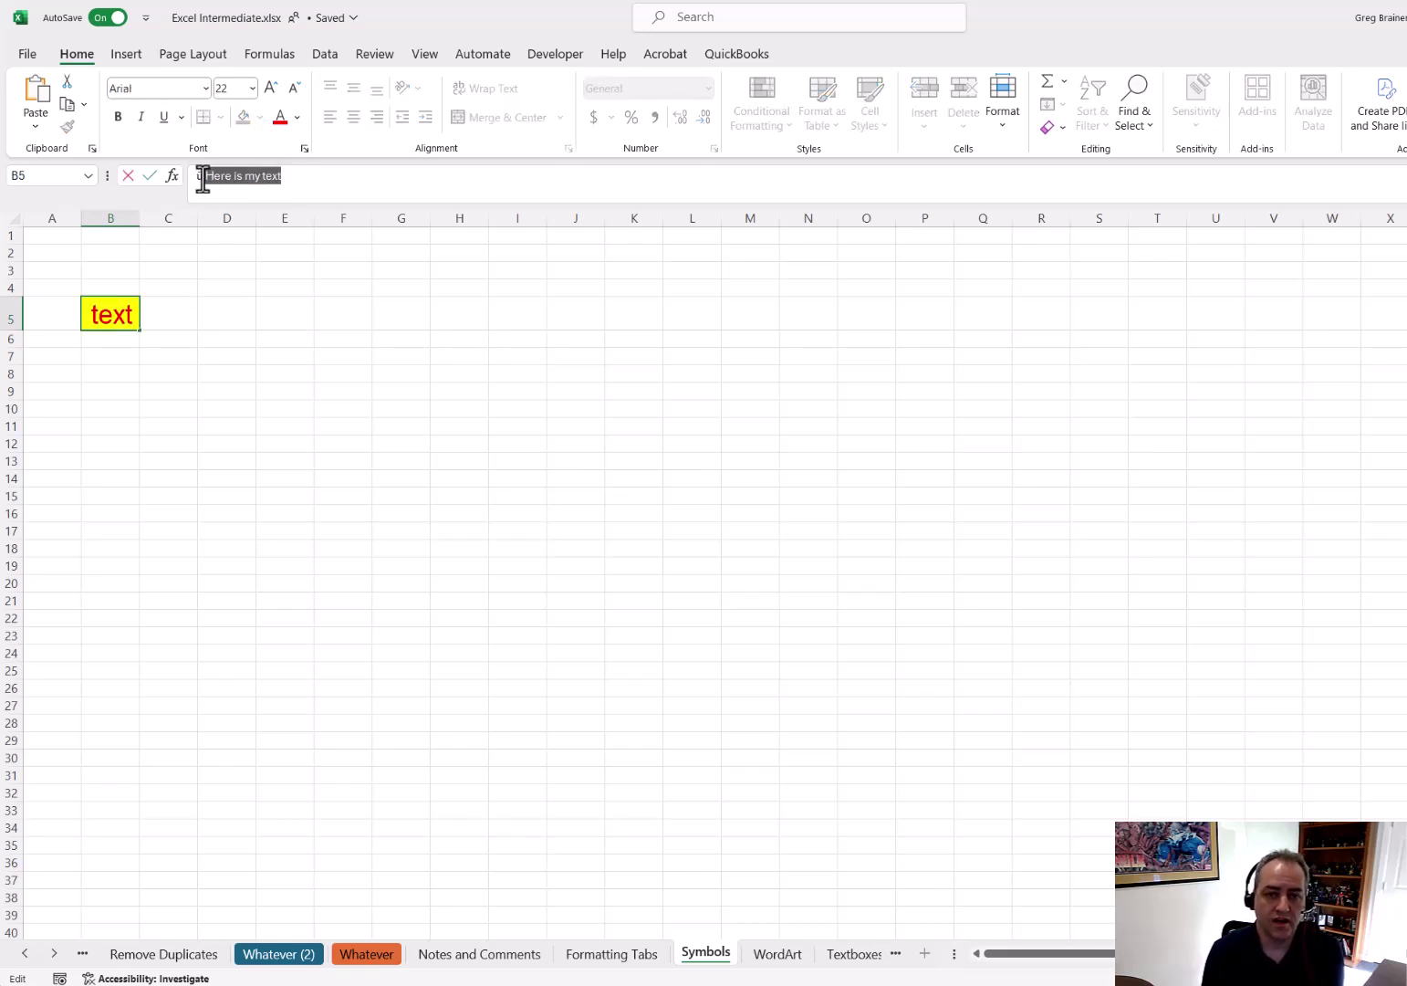
# Delete the extra text so B5 holds only the check mark
pyautogui.press('Delete')
pyautogui.write('I')
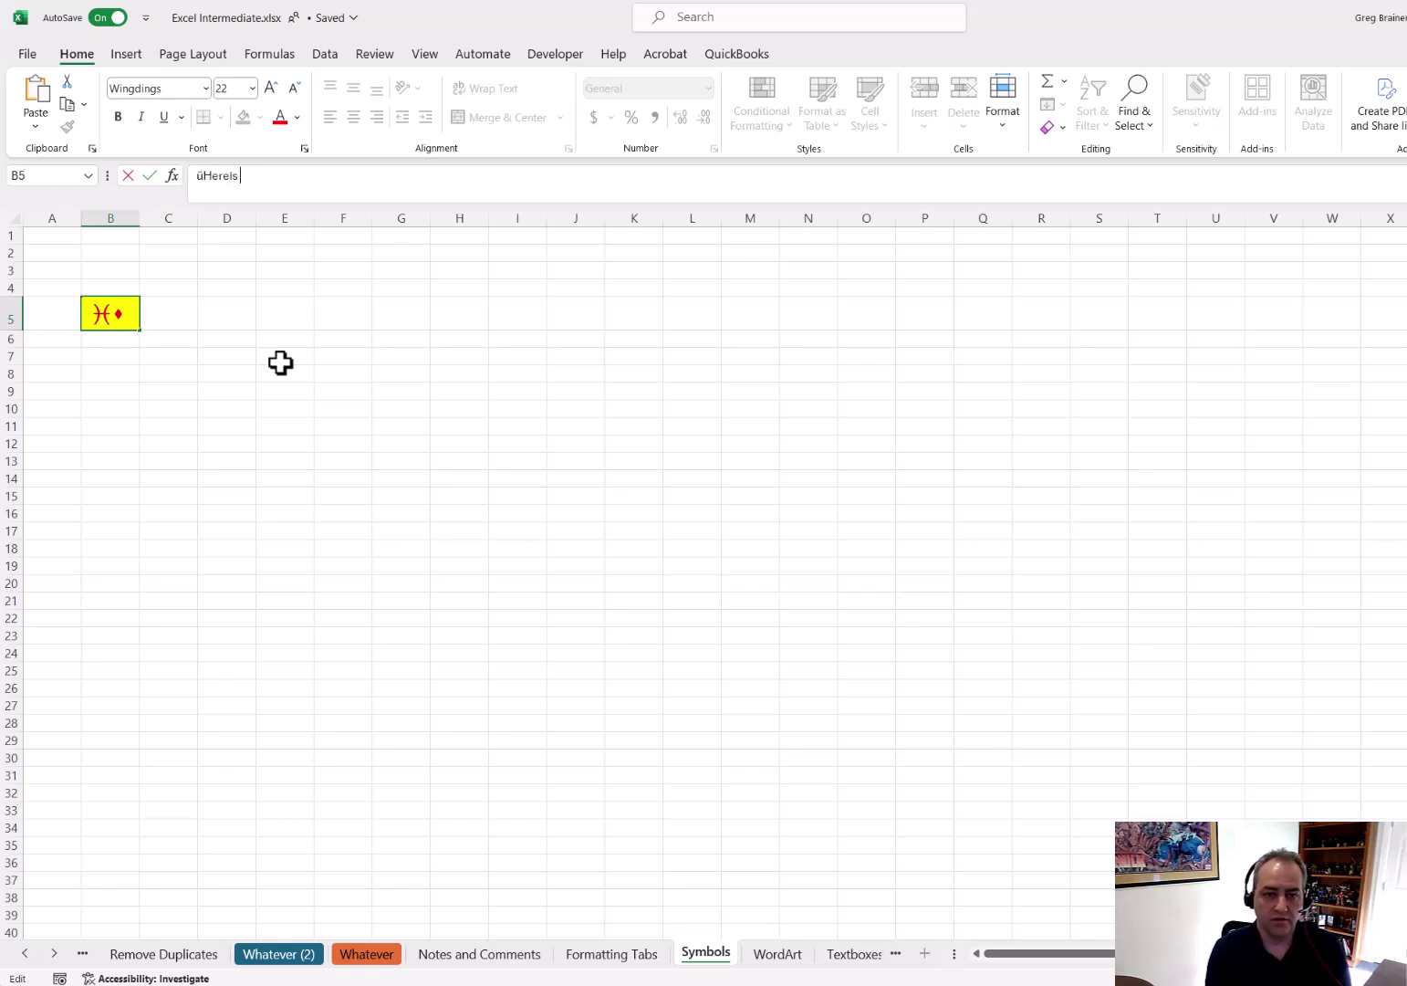
pyautogui.write('text')
pyautogui.press('Return')
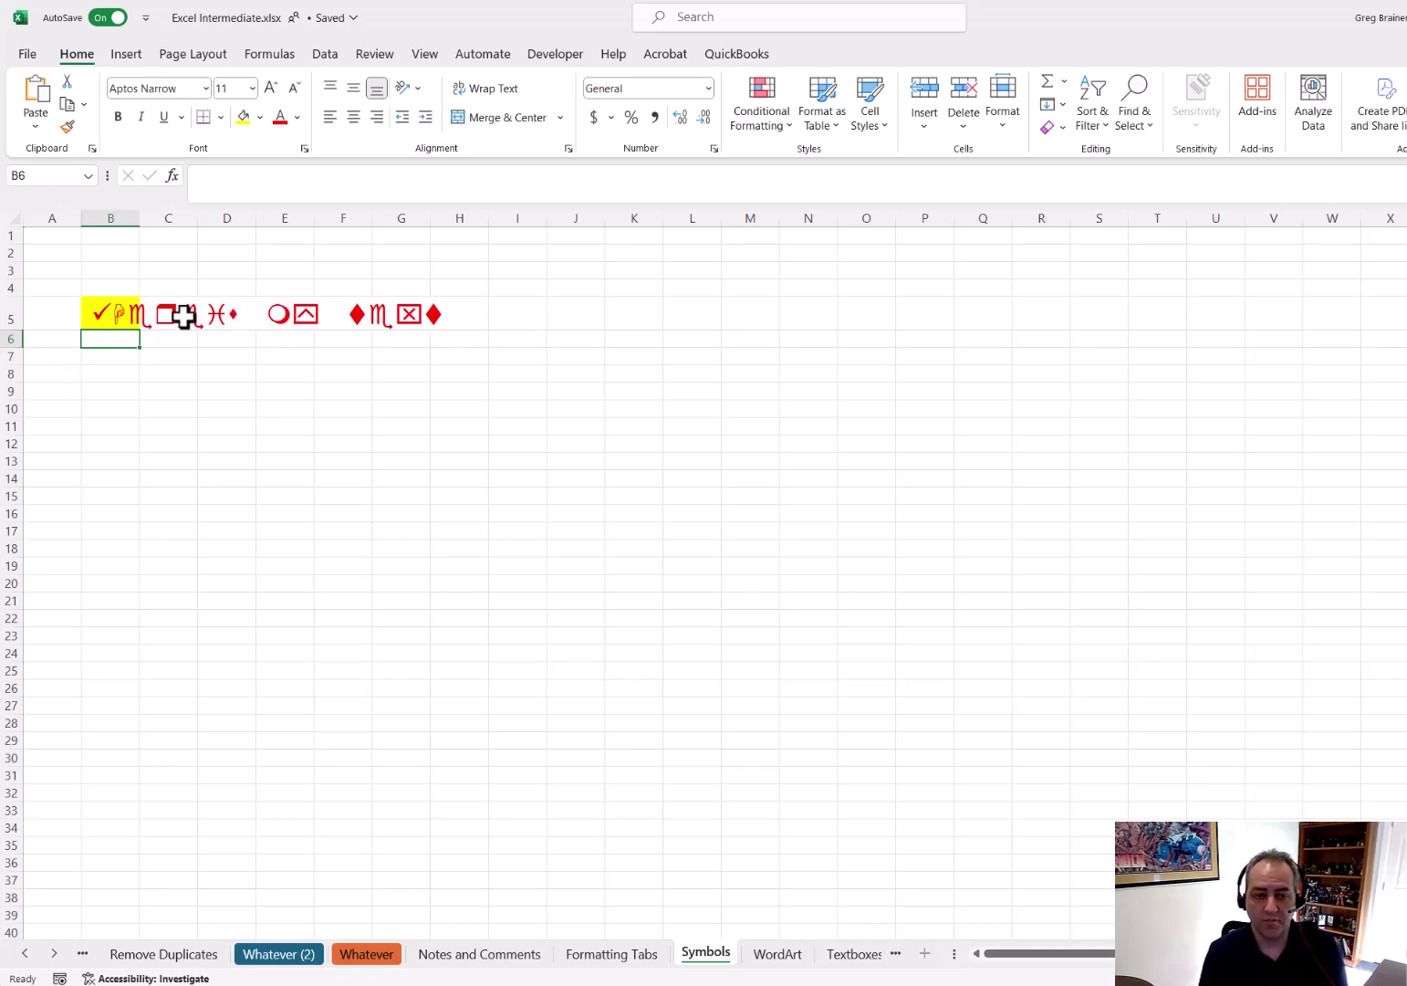
pyautogui.click(111, 315)
pyautogui.moveTo(203, 176); pyautogui.dragTo(321, 175)
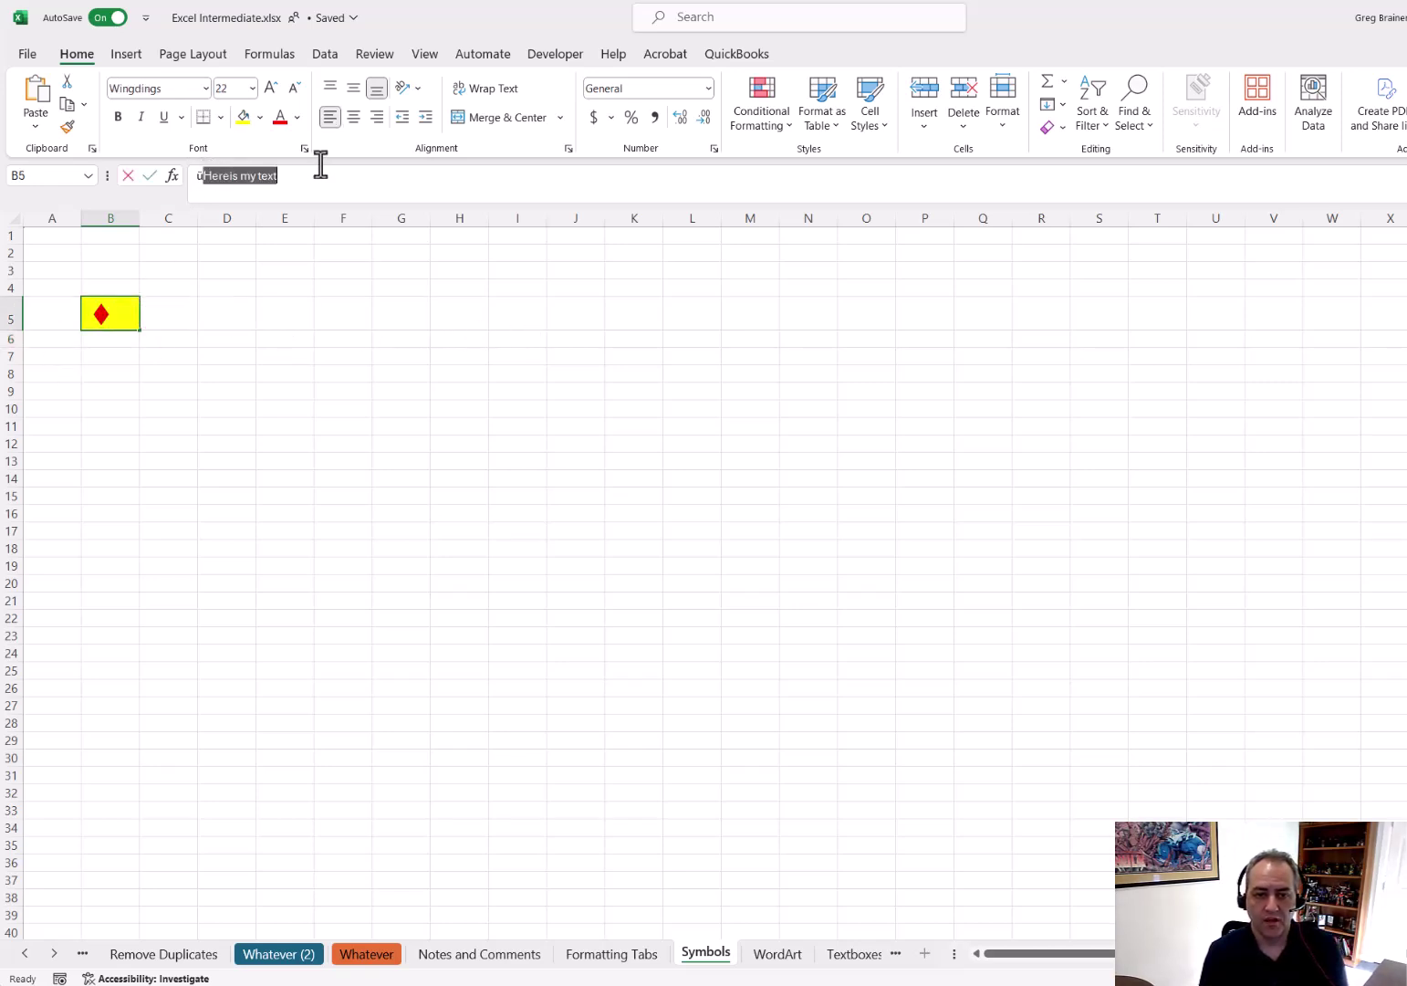
pyautogui.press('Delete')
# Enter 'Here is my text' in cell C5
pyautogui.press('Tab')
pyautogui.write('H')
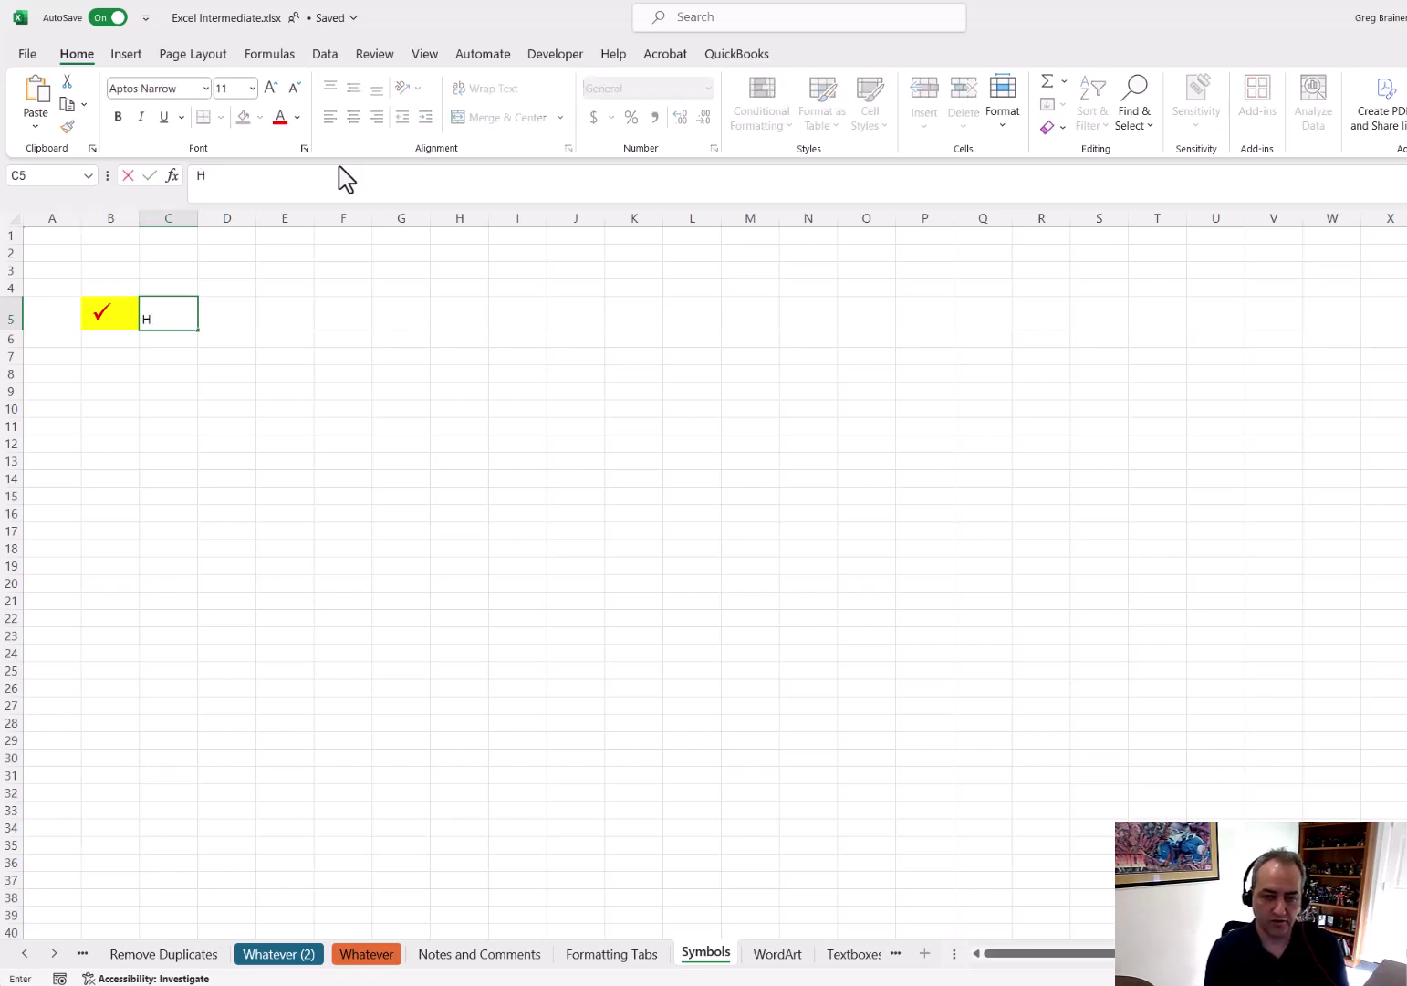
pyautogui.write('tex')
pyautogui.press('Return')
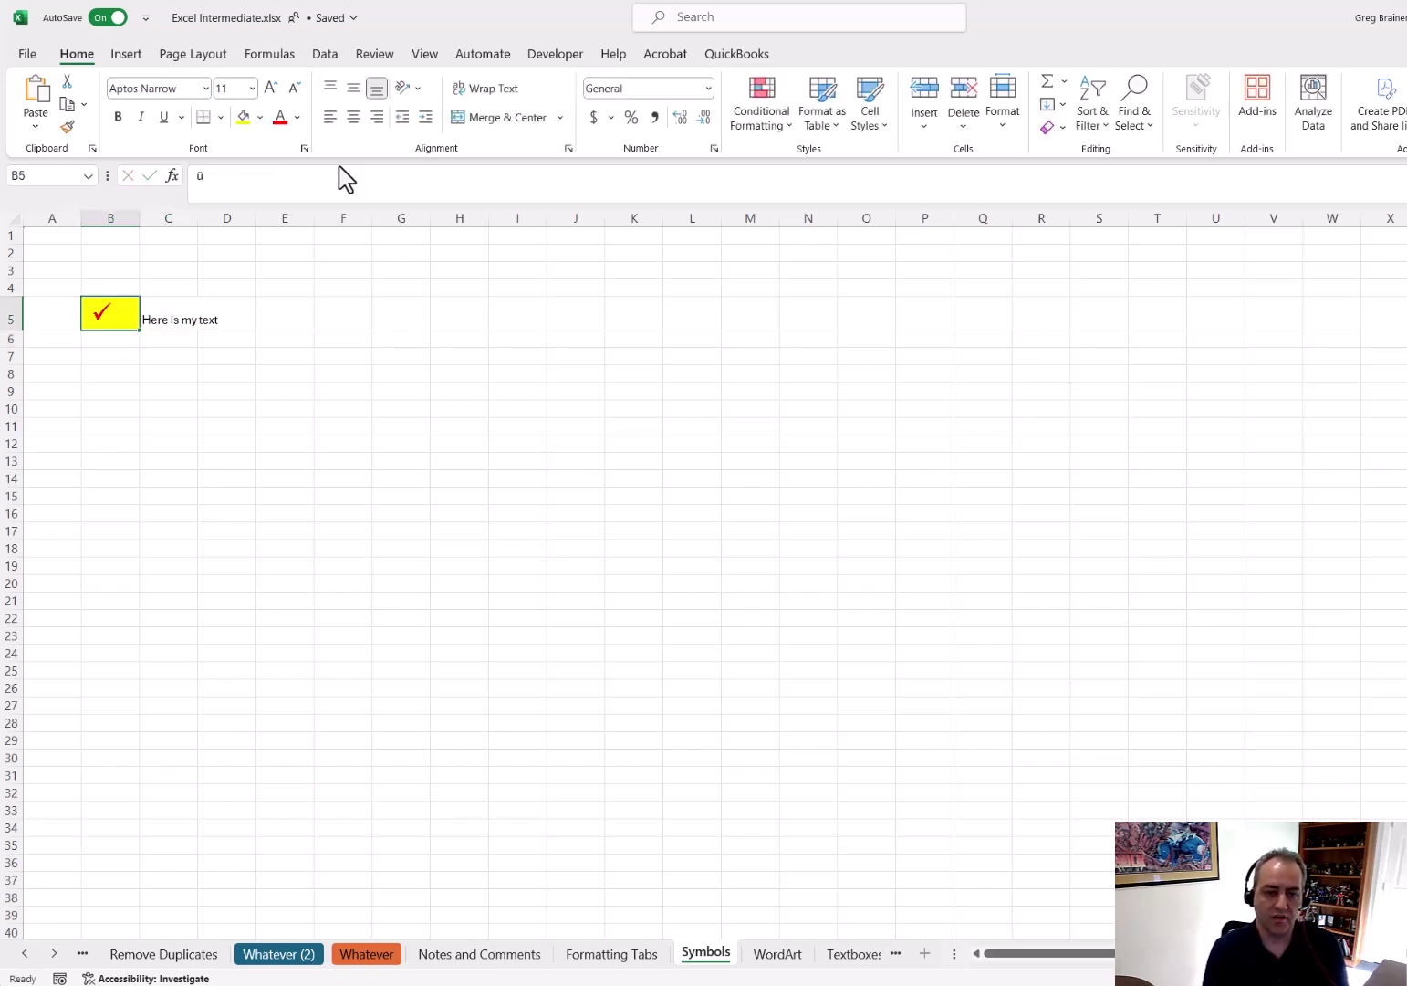
pyautogui.press('Up')
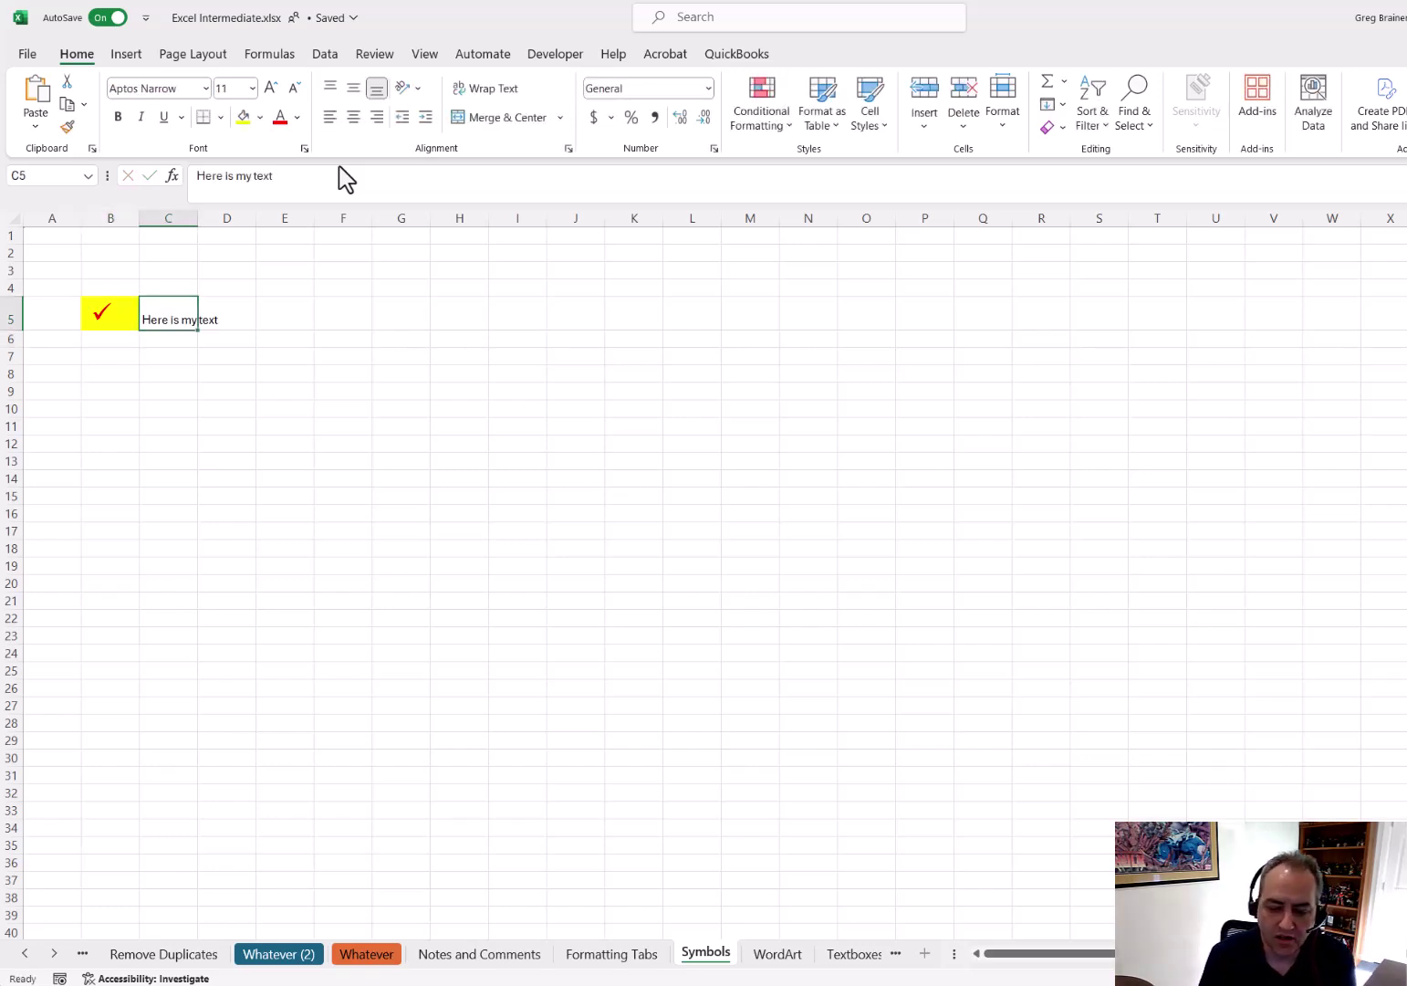